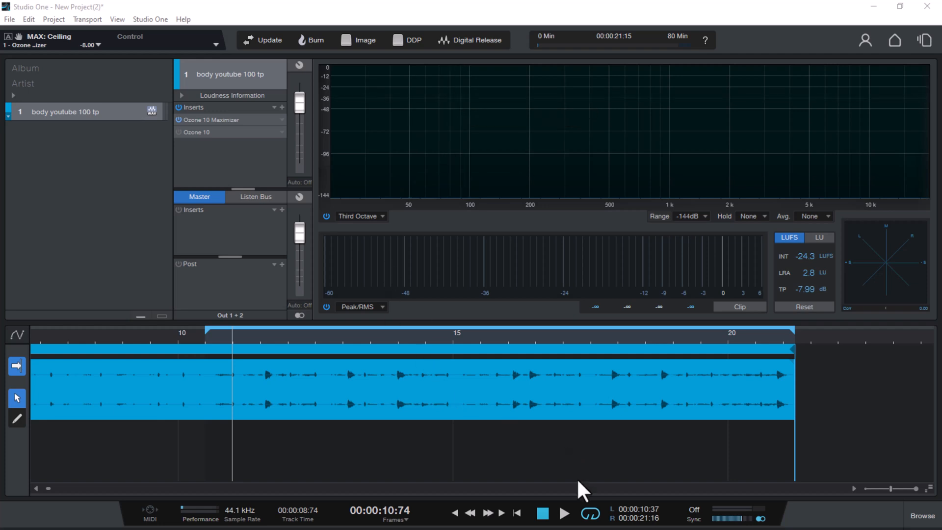
- Play the looped section of the track, stop playback, and return the playhead to the loop start
left_click(564, 514)
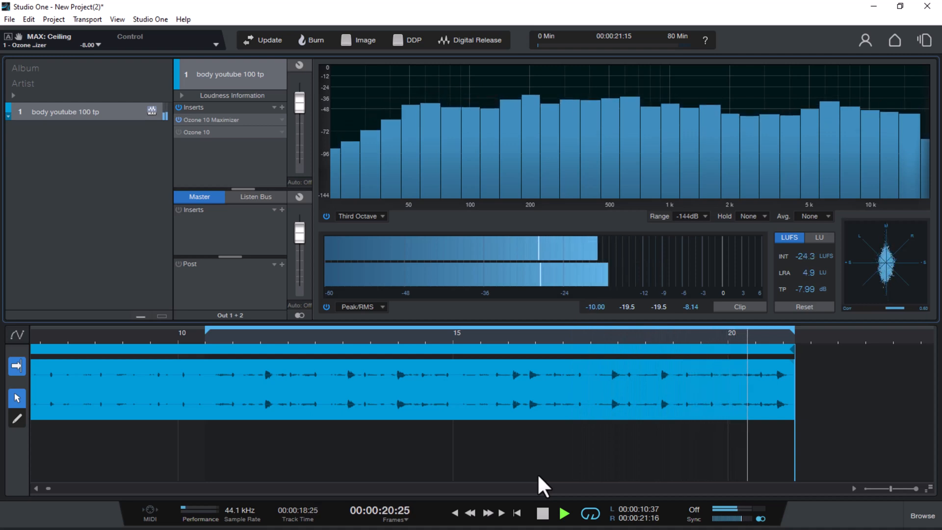
key("space")
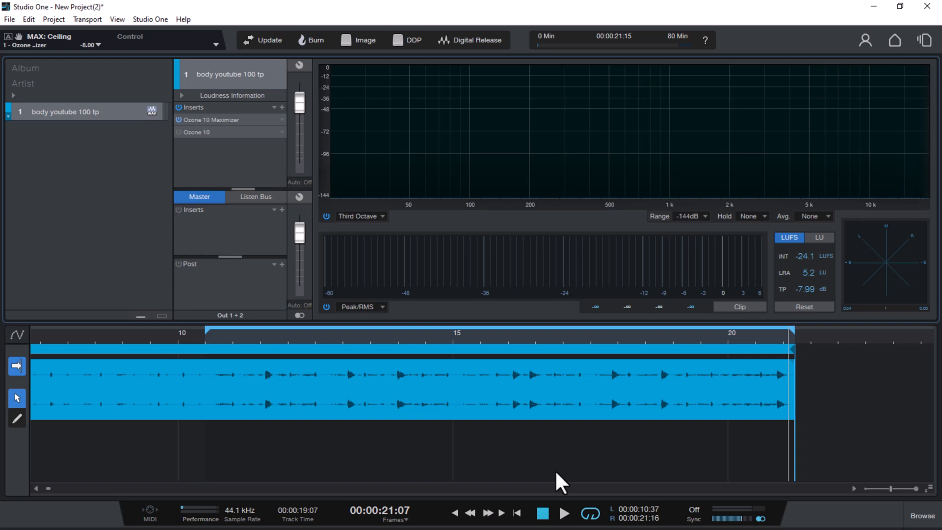
left_click(207, 337)
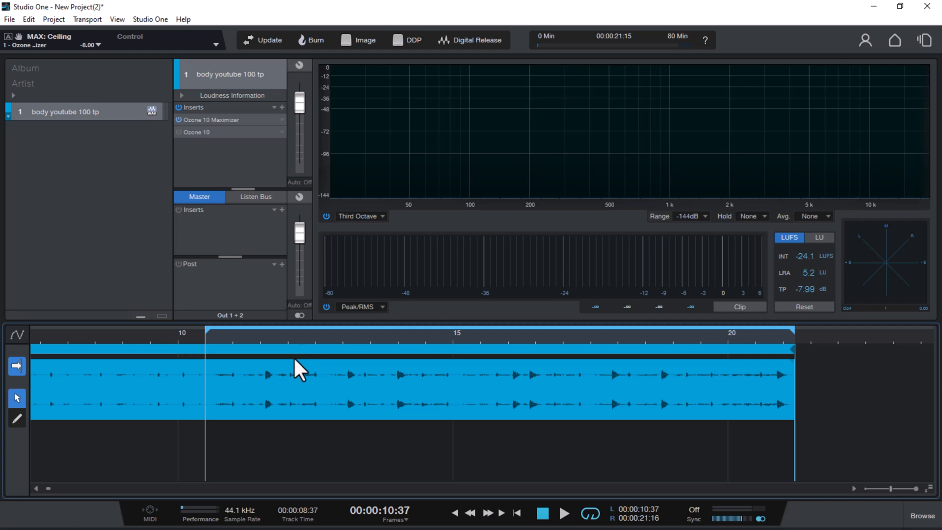
- Open the track's Ozone 10 Maximizer to inspect its threshold and ceiling settings, and close it again
double_click(215, 120)
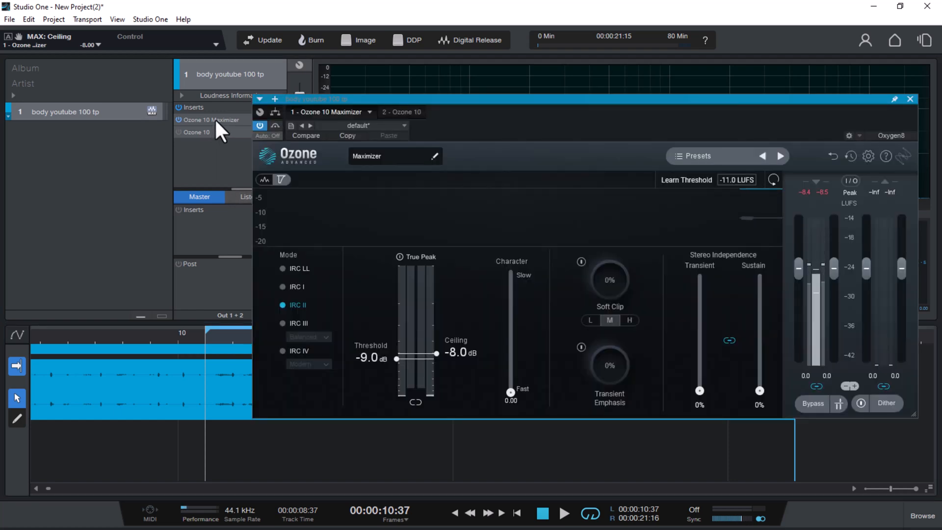
left_click_drag(576, 119, 395, 177)
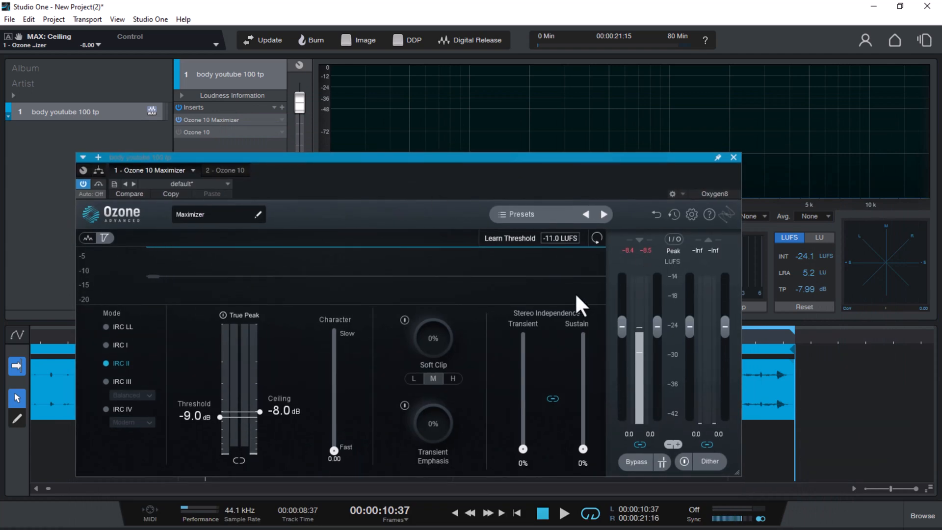
left_click(733, 157)
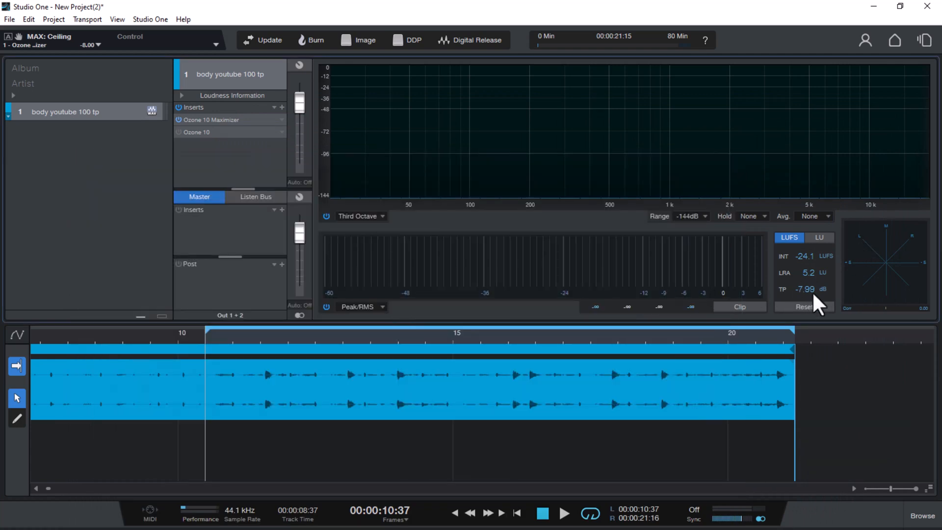
- Bypass the Ozone 10 Maximizer insert and play the looped section to measure loudness without it
left_click(178, 119)
key("space")
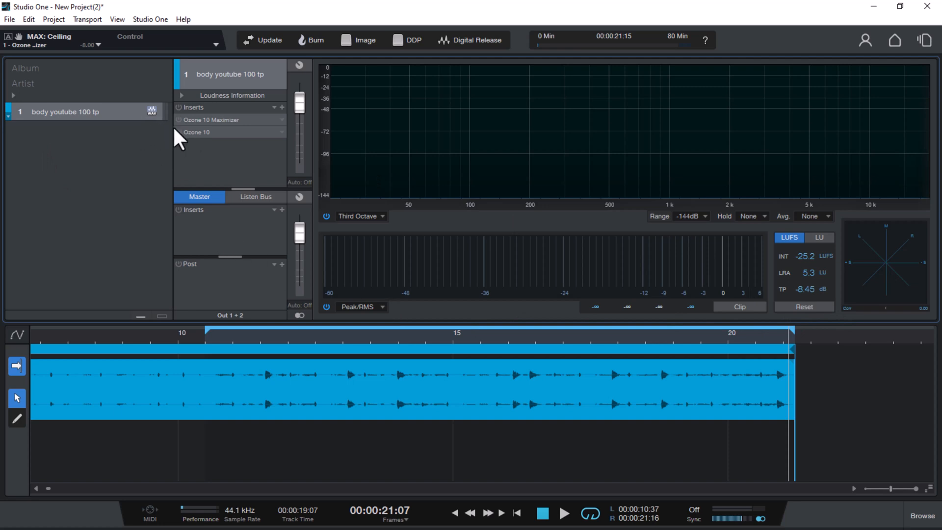
- Play the loop with the Ozone 10 Maximizer enabled and open, keeping the LUFS readings uncovered by its window
left_click(213, 119)
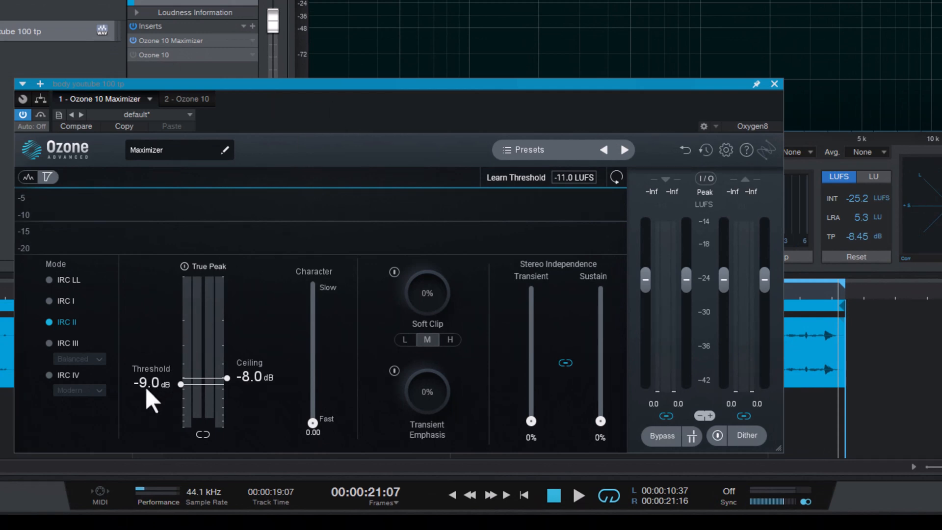
left_click_drag(422, 109, 505, 63)
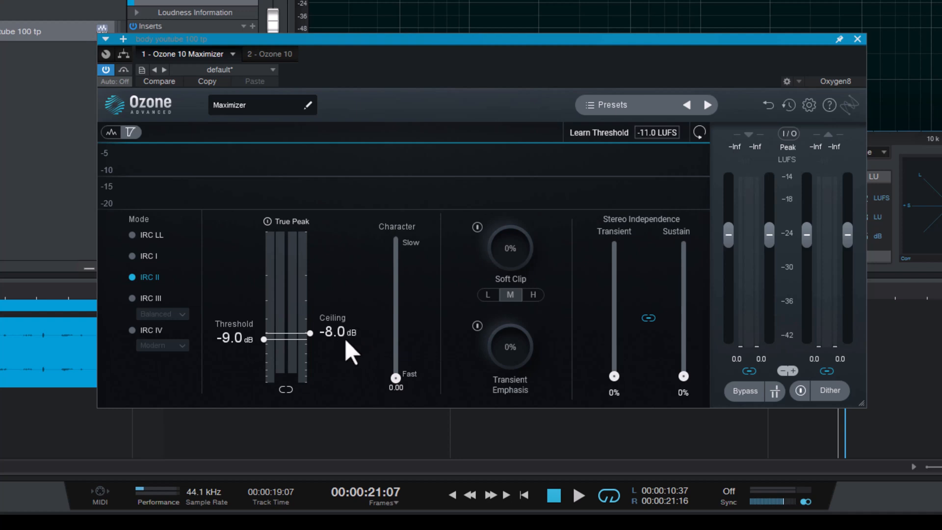
key("space")
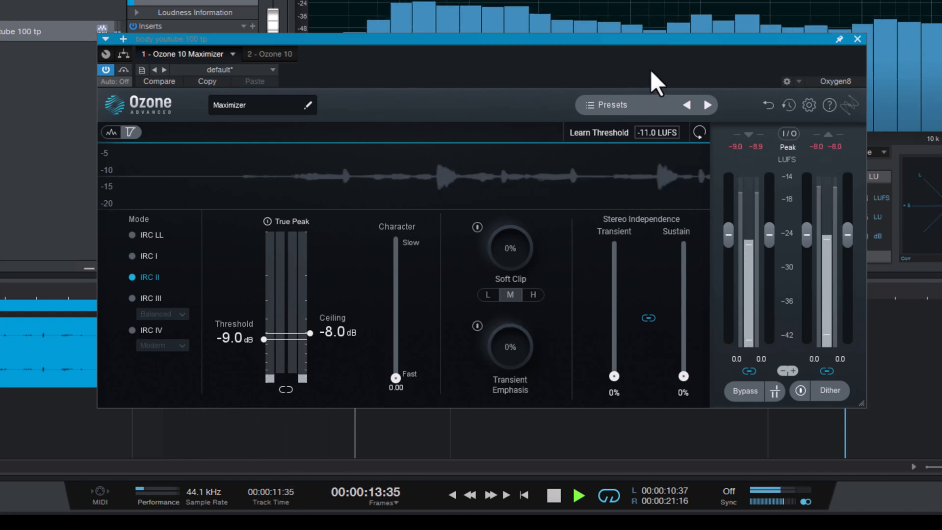
left_click_drag(650, 69, 526, 76)
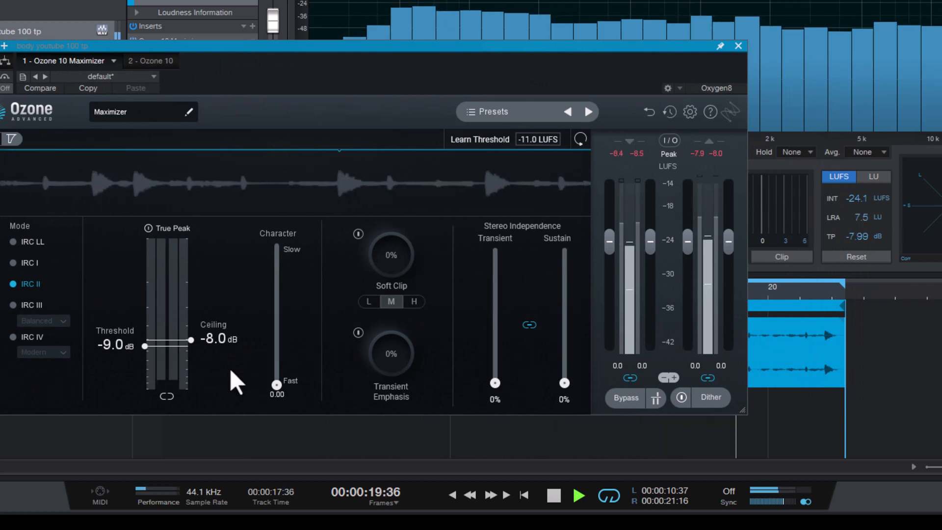
- Try a Maximizer threshold of -10 dB, set it back to -9 dB, stop playback and close the plug-in
scroll(108, 348, "down", 2)
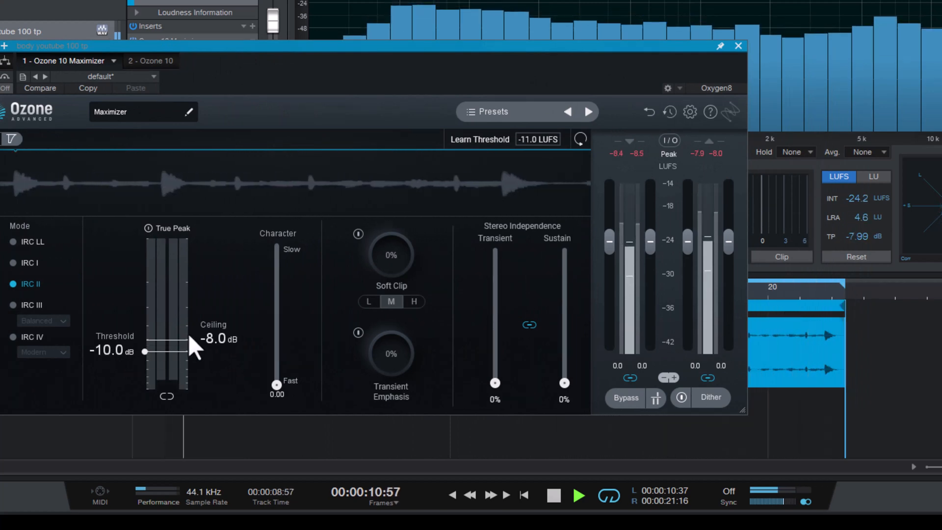
scroll(130, 370, "up", 2)
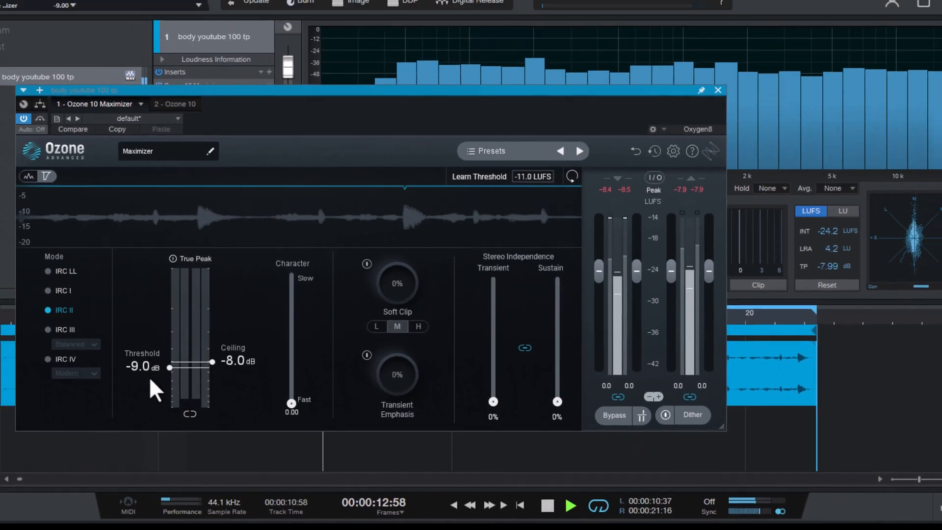
key("space")
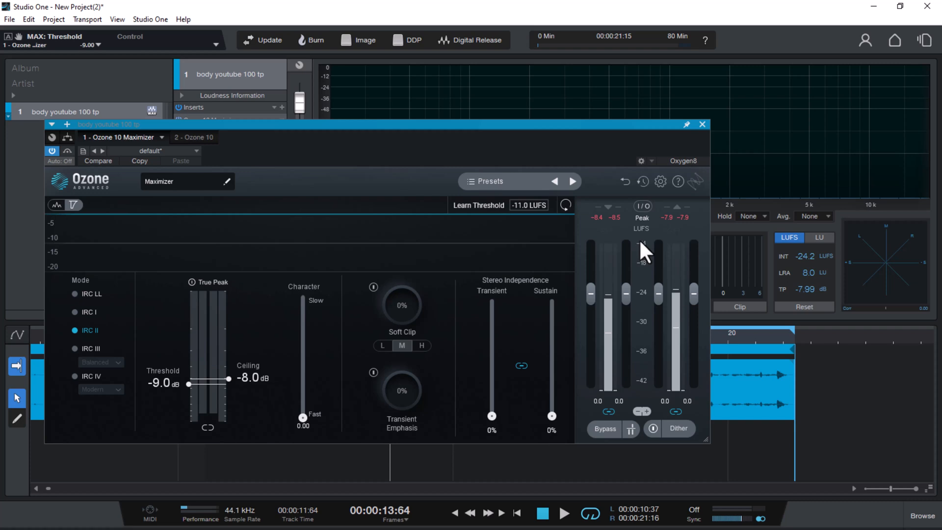
left_click(701, 124)
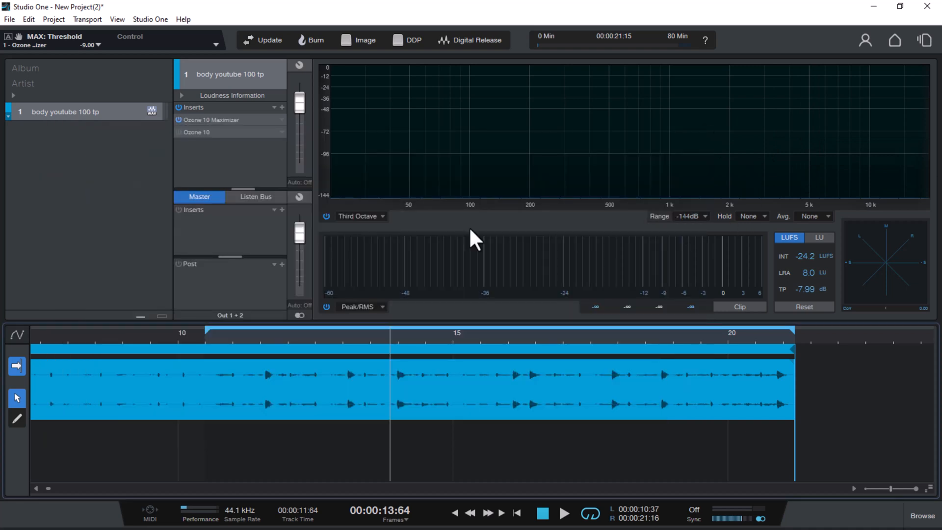
- Enable the track's second insert, Ozone 10, and open it to show the Dynamic EQ module
left_click(179, 132)
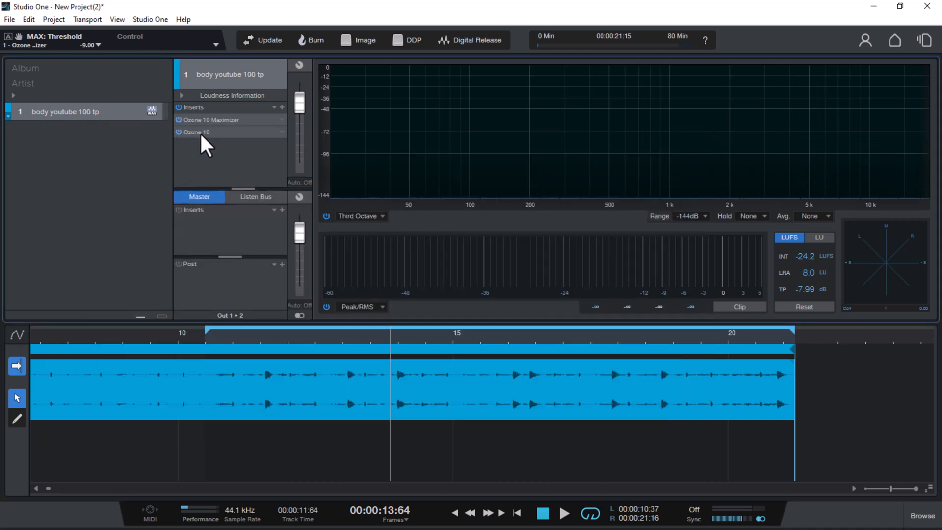
double_click(199, 131)
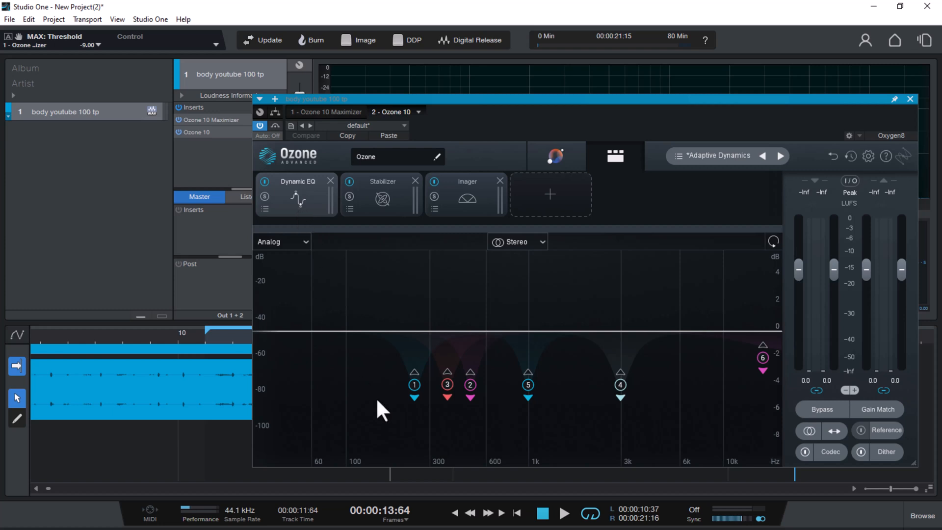
- Audition Dynamic EQ band 1 in solo during playback and release its solo
left_click(413, 384)
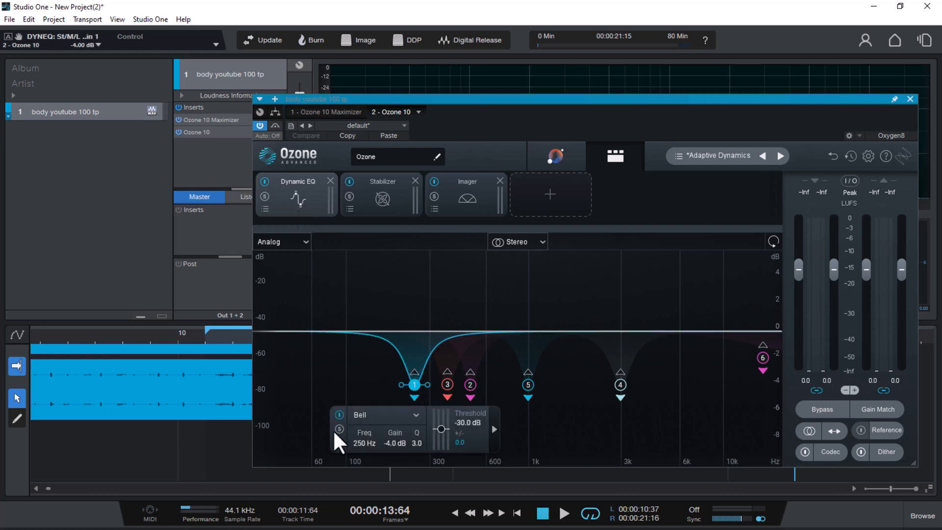
key("space")
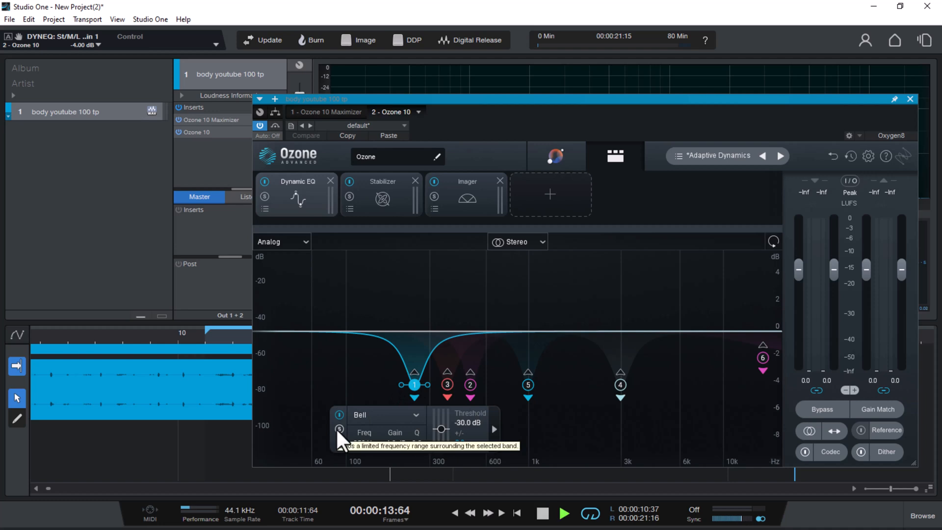
left_click(339, 429)
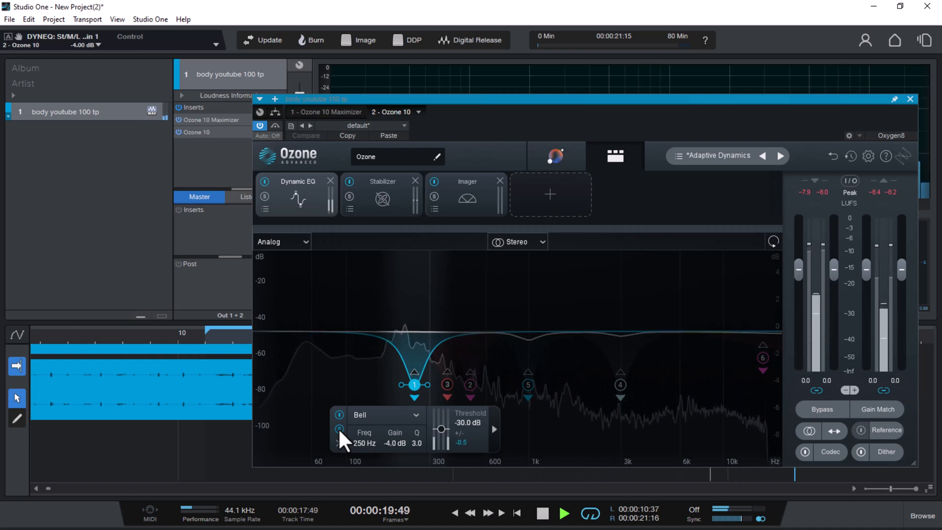
left_click(338, 428)
- Audition Dynamic EQ bands 3 and 2 in solo, one after the other, releasing each solo
left_click(447, 384)
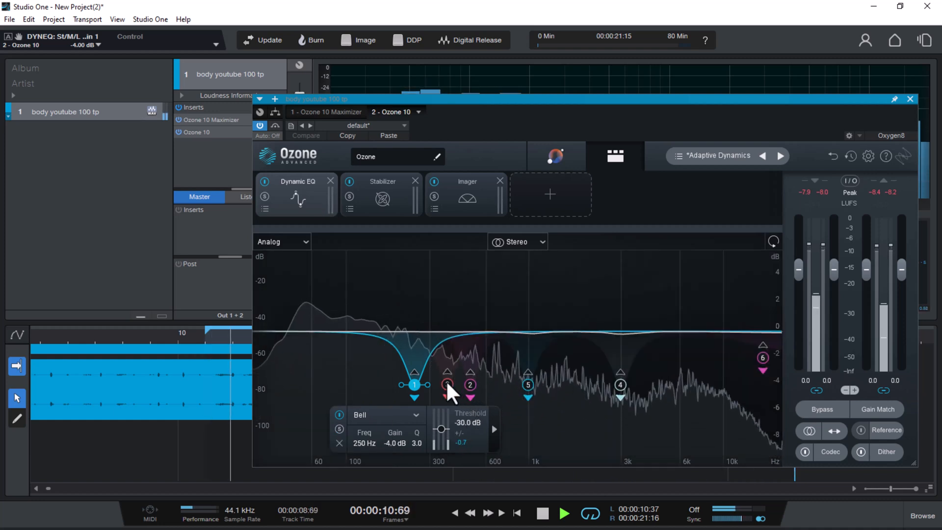
left_click(372, 428)
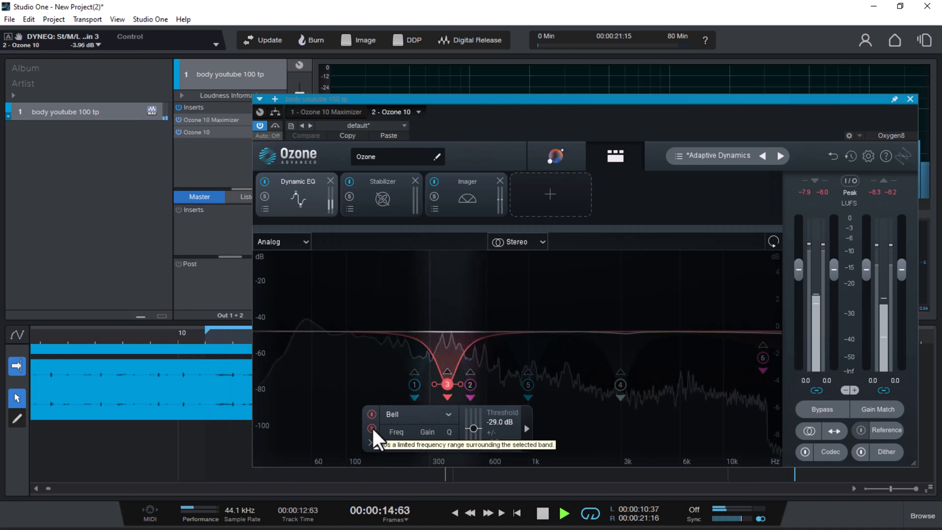
left_click(372, 427)
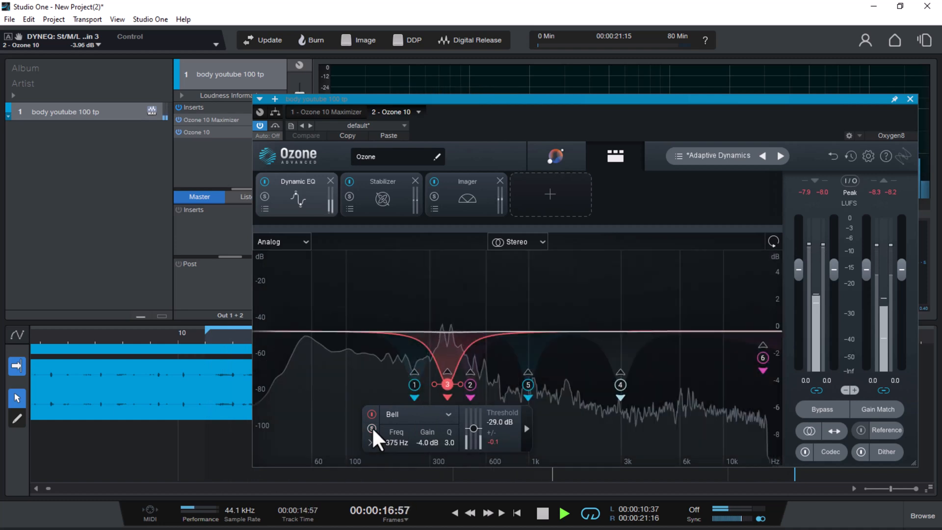
left_click(470, 384)
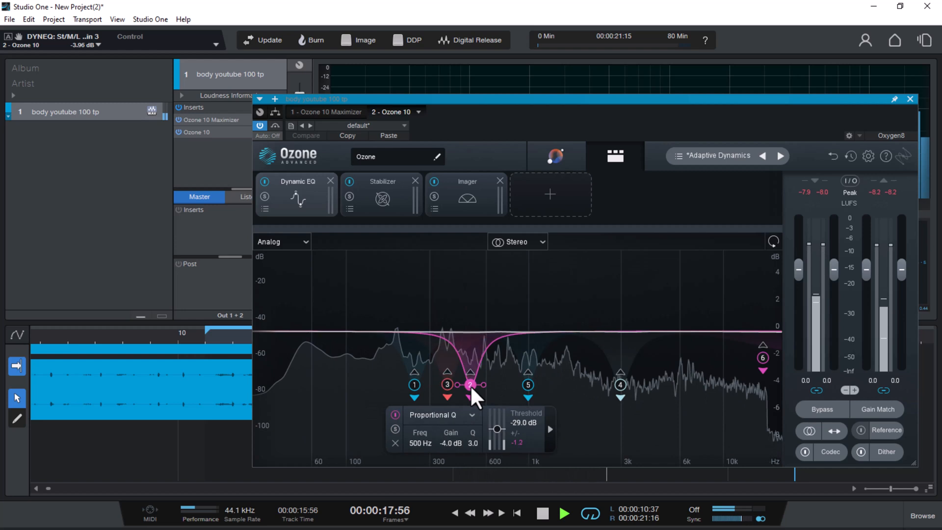
left_click(395, 429)
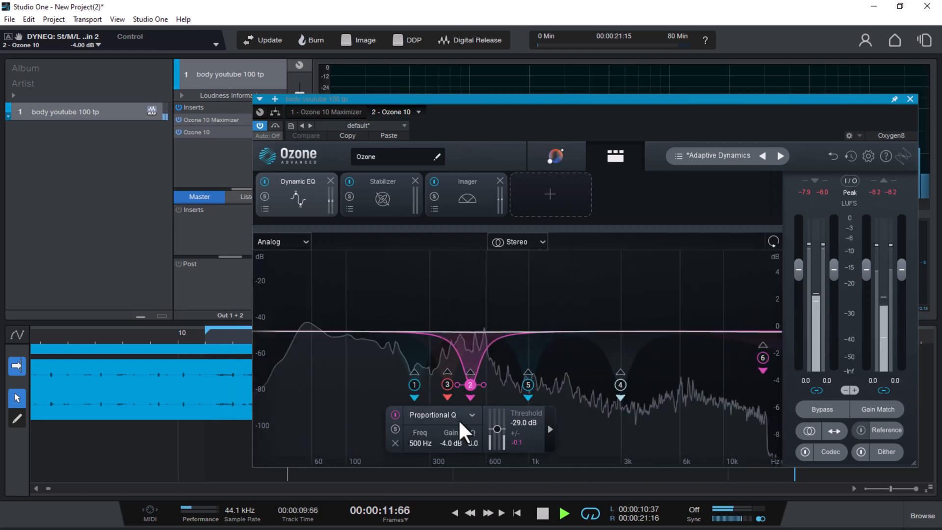
- Audition Dynamic EQ bands 5 and 4 in solo, one after the other, releasing each solo
left_click(532, 385)
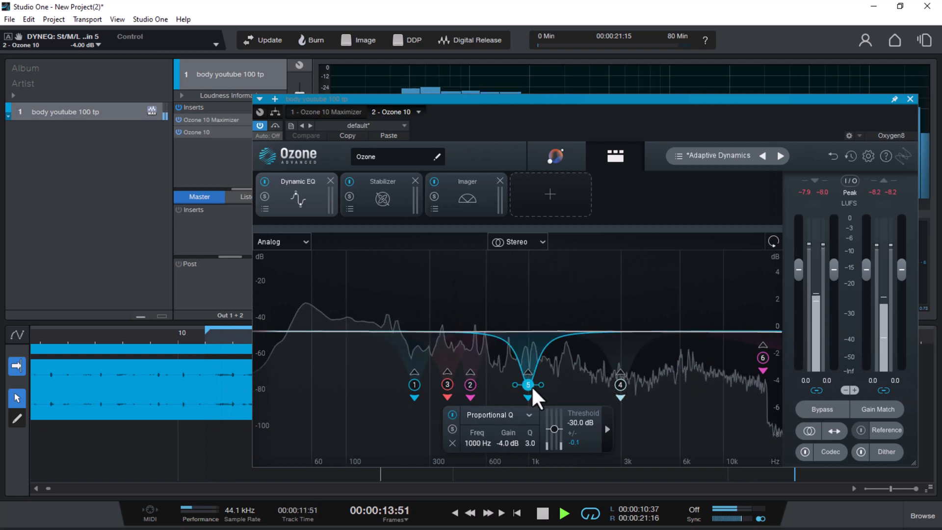
left_click(452, 428)
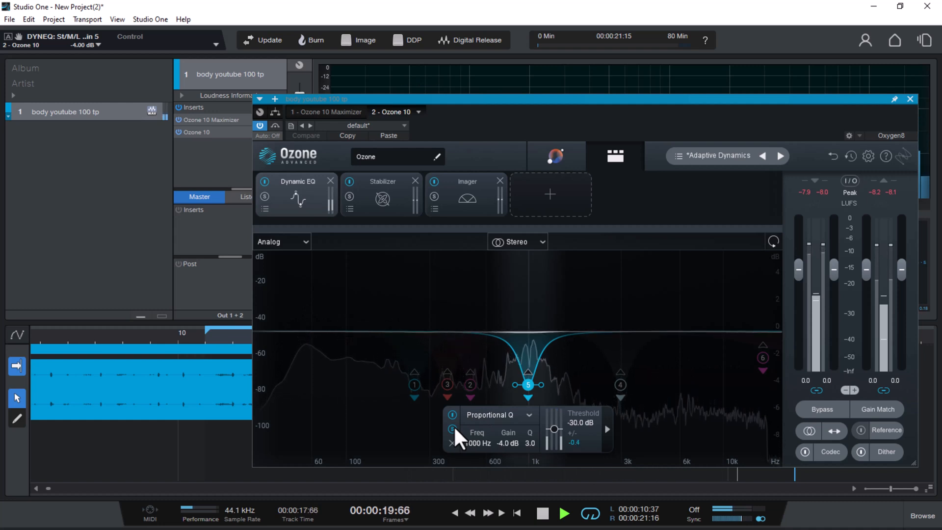
left_click(453, 428)
left_click(621, 384)
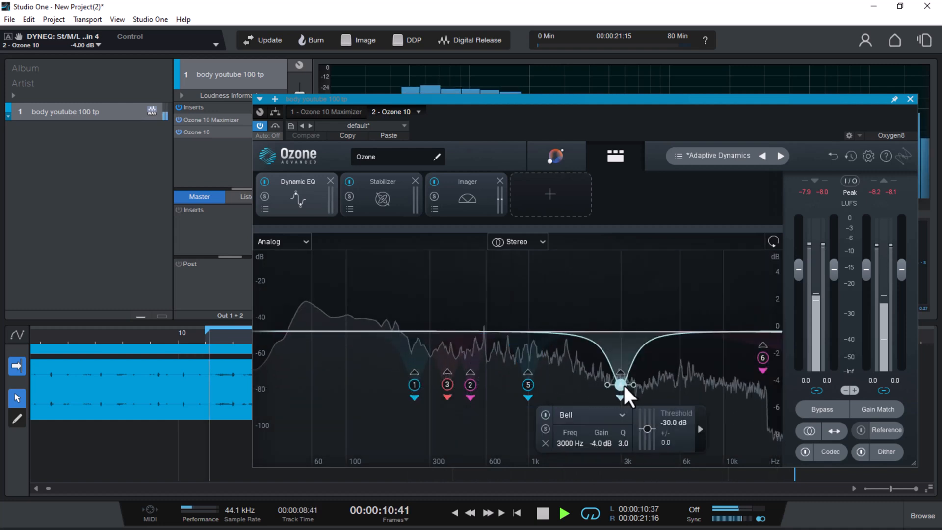
left_click(546, 429)
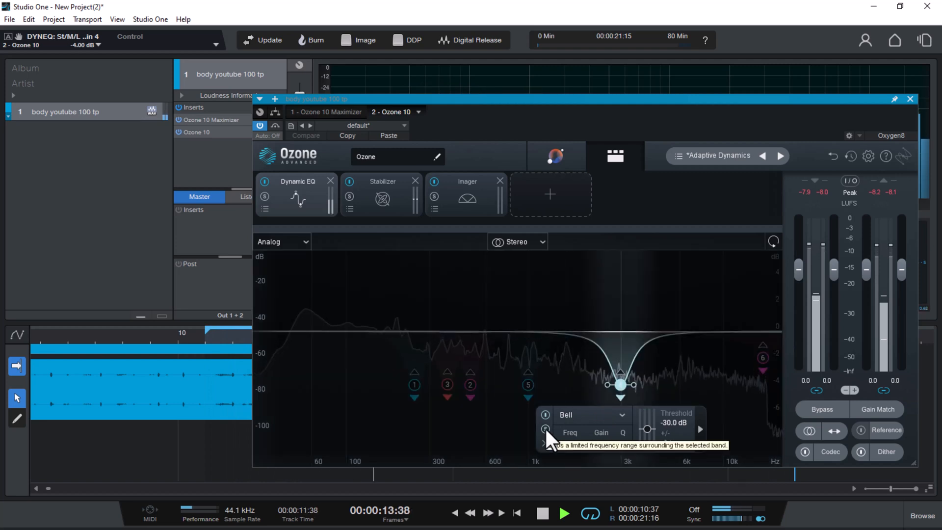
left_click(546, 429)
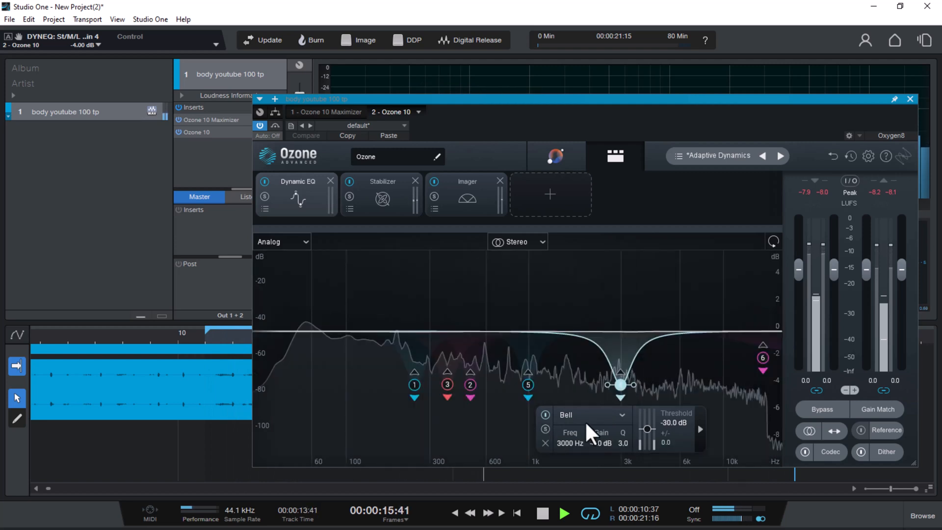
- Audition the Baxandall Treble band 6 in solo, release its solo, and stop playback
left_click(762, 356)
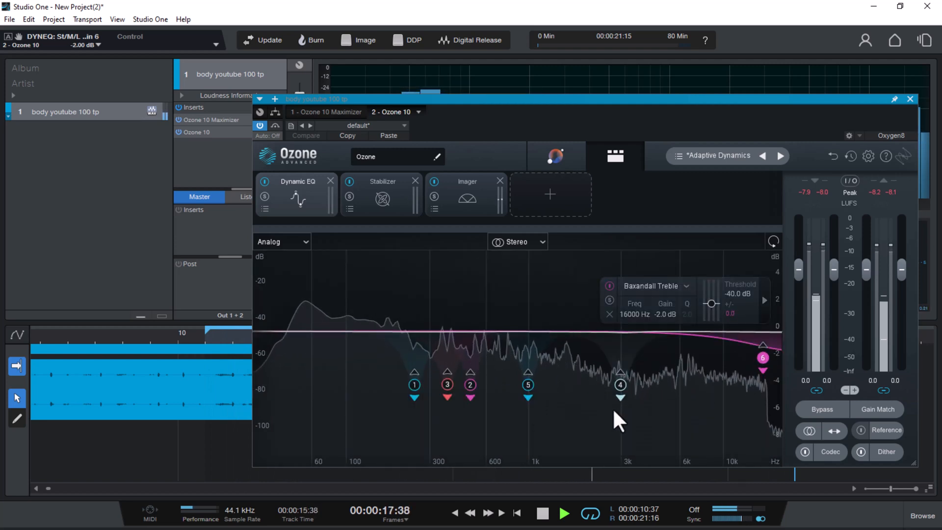
left_click(611, 299)
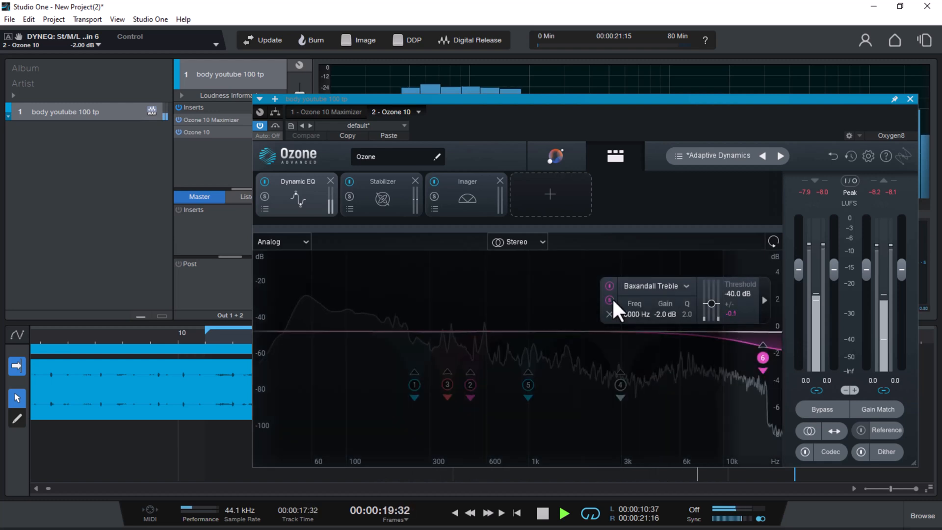
left_click(612, 299)
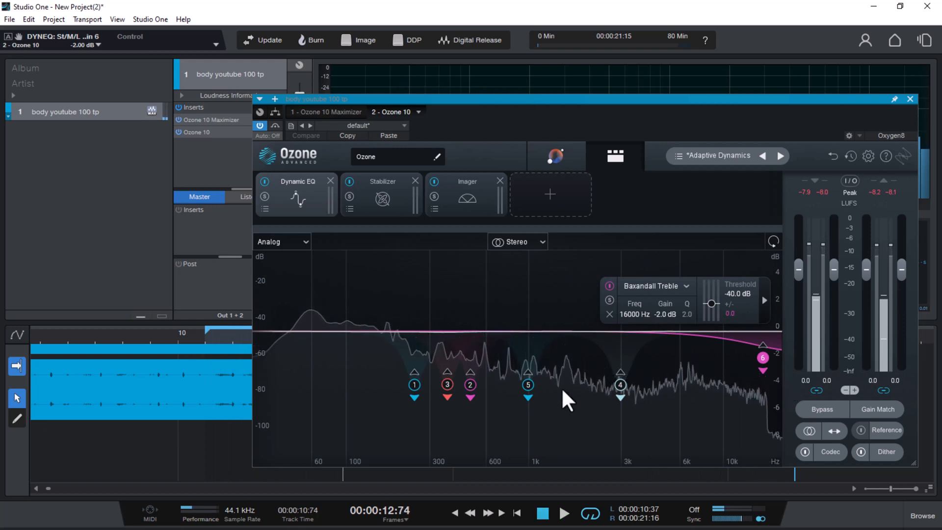
- Audition Dynamic EQ band 1 (250 Hz) in solo during playback and release its solo
left_click(412, 385)
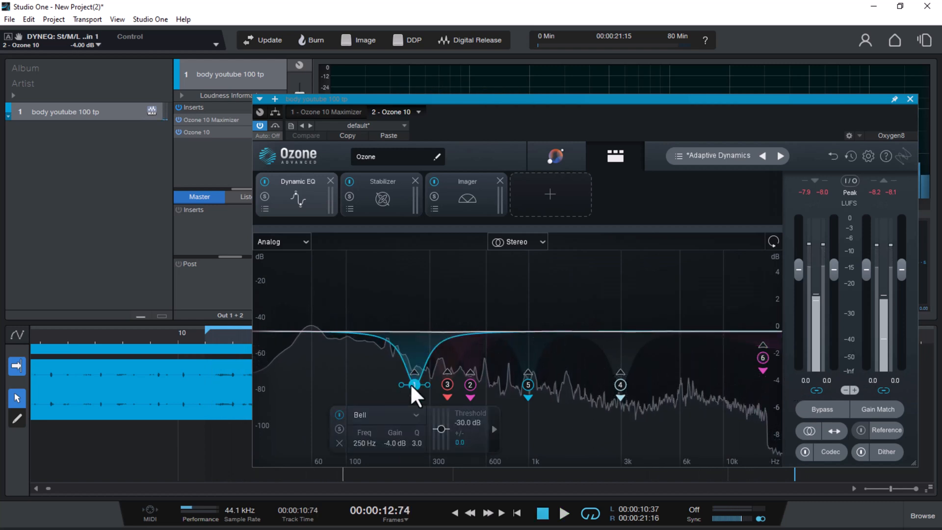
left_click(338, 428)
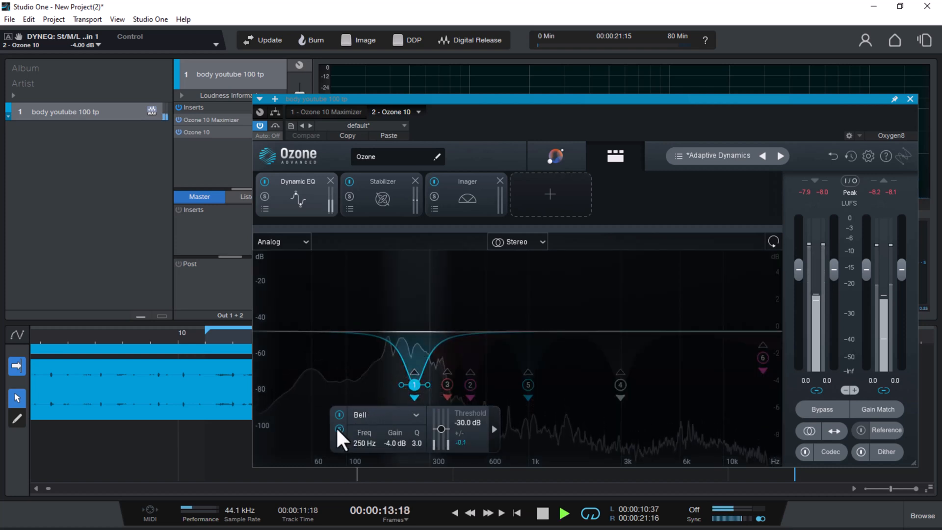
left_click(337, 428)
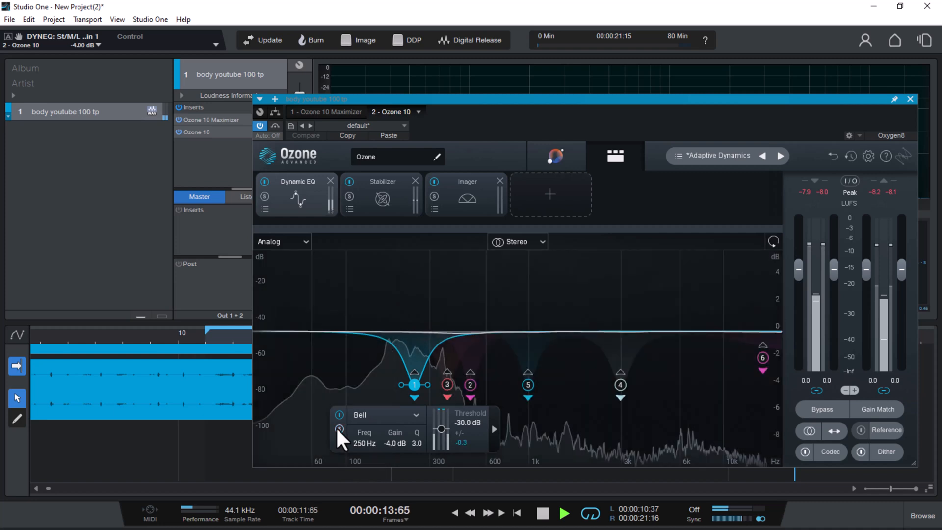
- Audition Dynamic EQ bands 3 (375 Hz) and 2 (500 Hz) in solo, starting and stopping playback for each
left_click(447, 384)
left_click(372, 428)
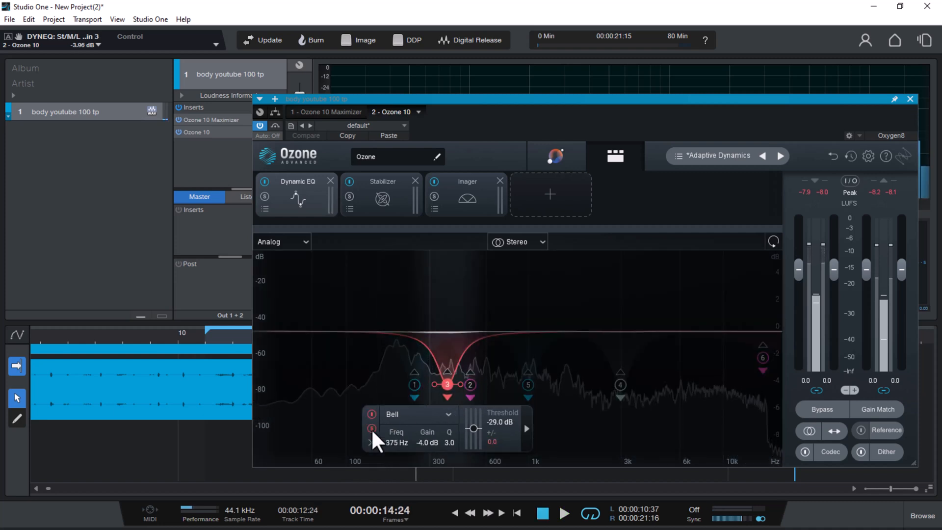
key("space")
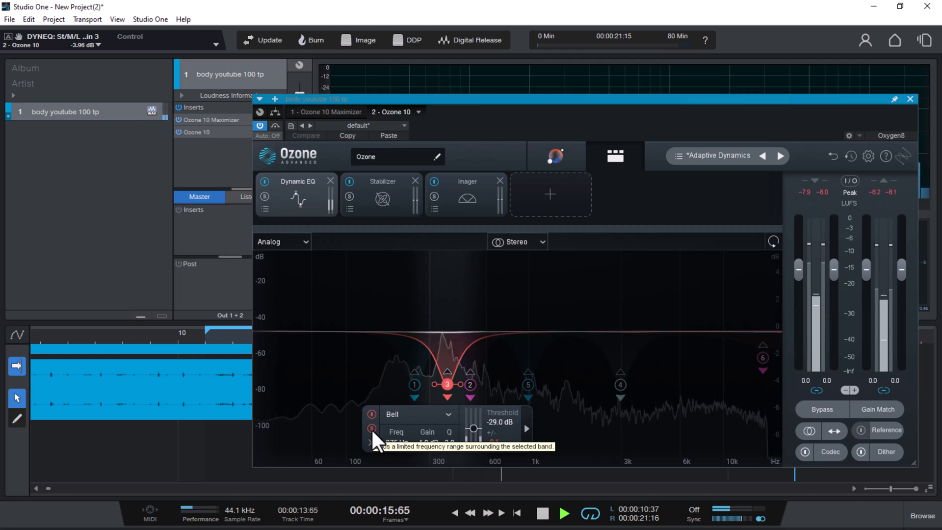
key("space")
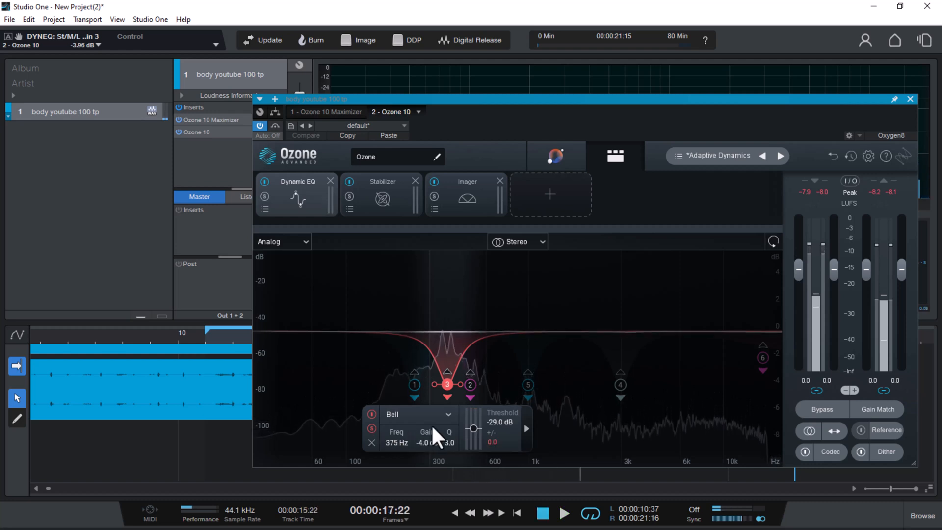
left_click(469, 386)
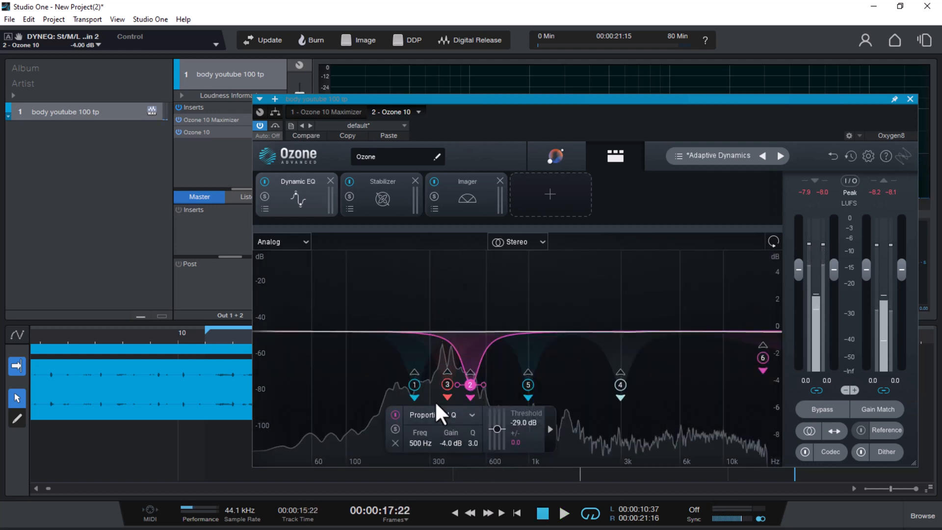
left_click(395, 429)
key("space")
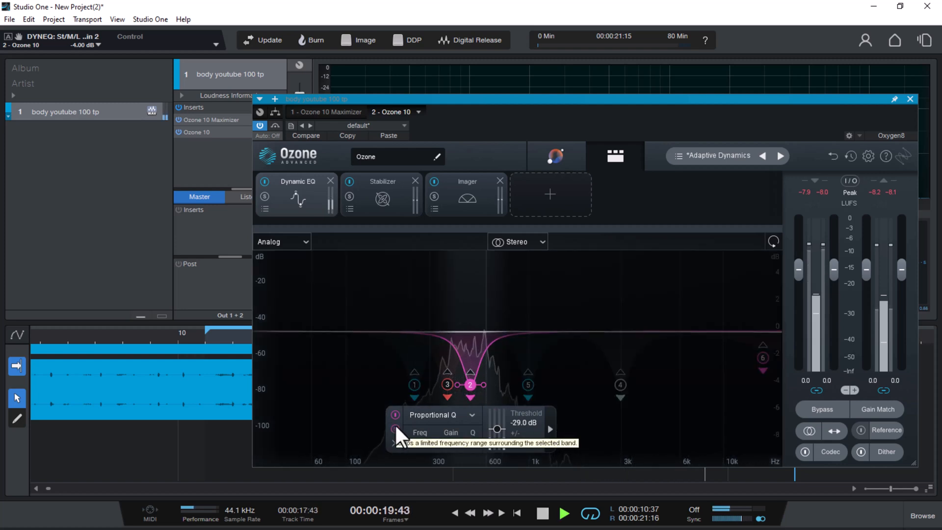
key("space")
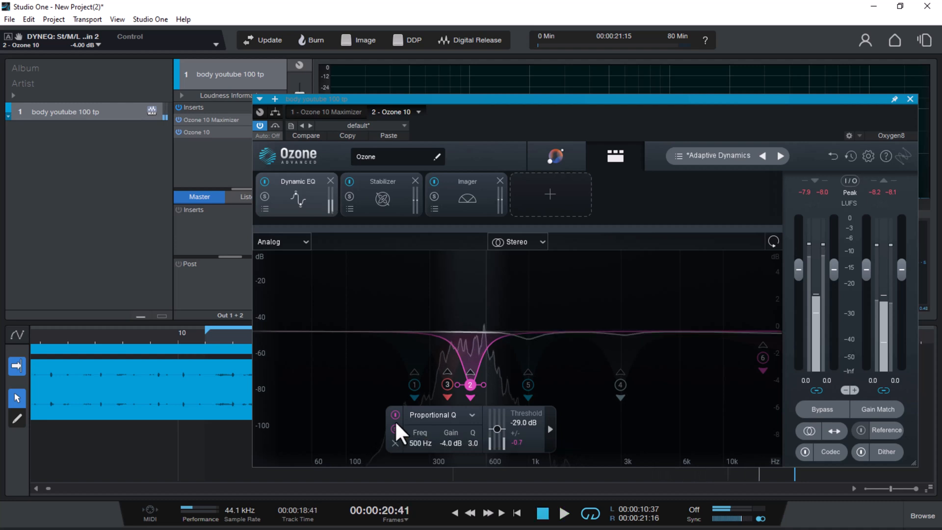
- Audition Dynamic EQ band 5 in solo with playback, then solo band 4 (3000 Hz) and release it with playback stopped
left_click(530, 385)
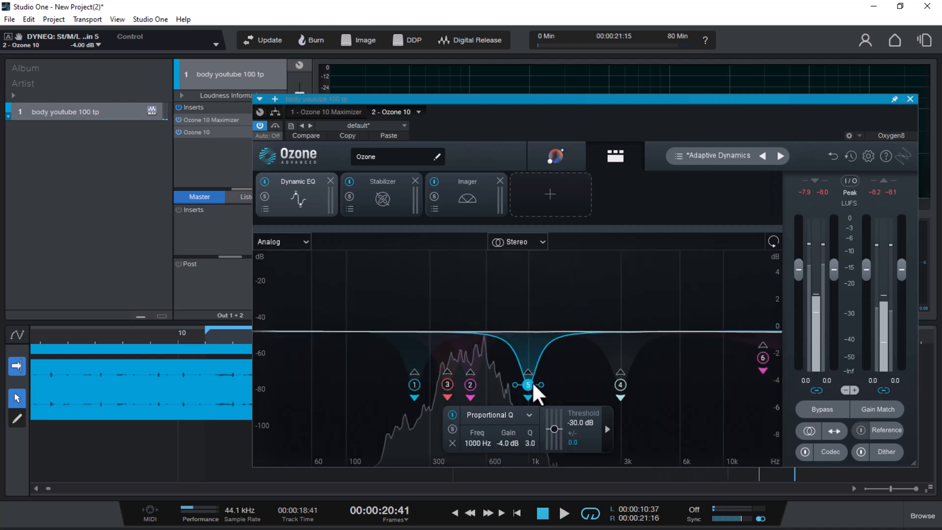
left_click(452, 429)
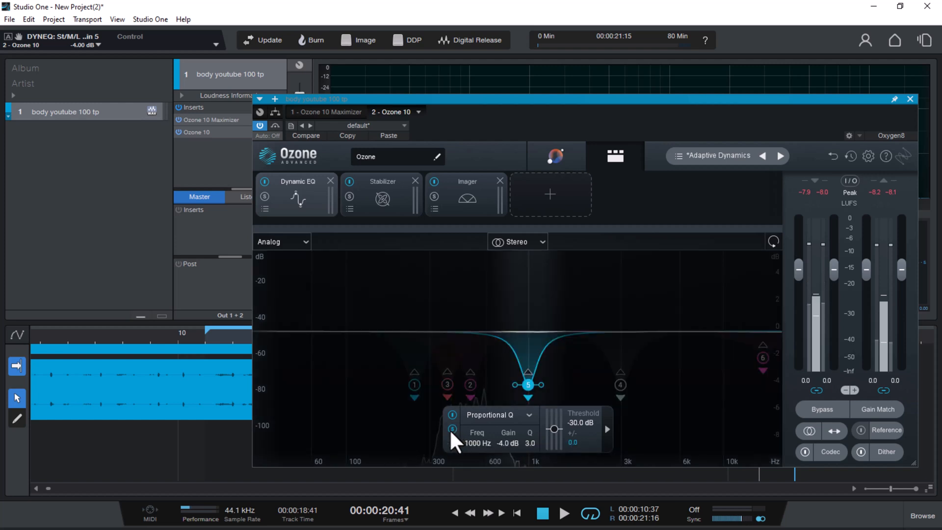
key("space")
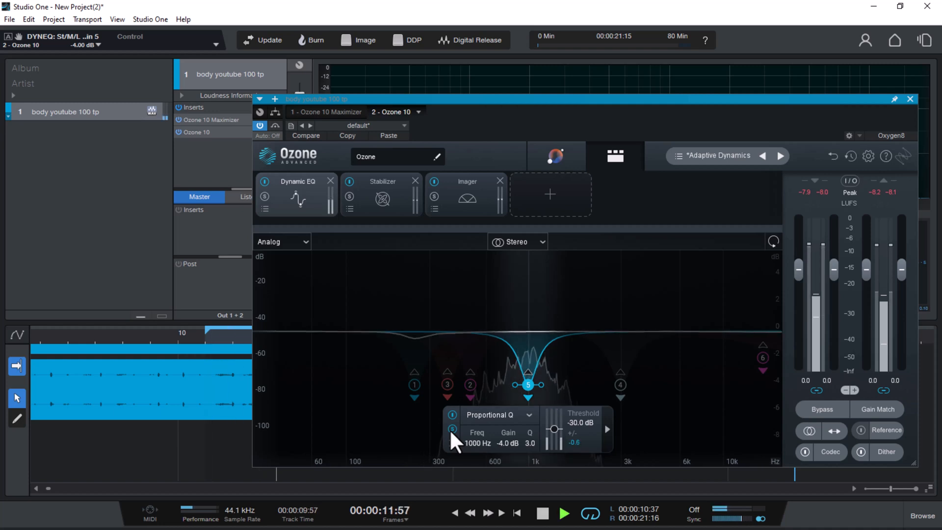
left_click(452, 428)
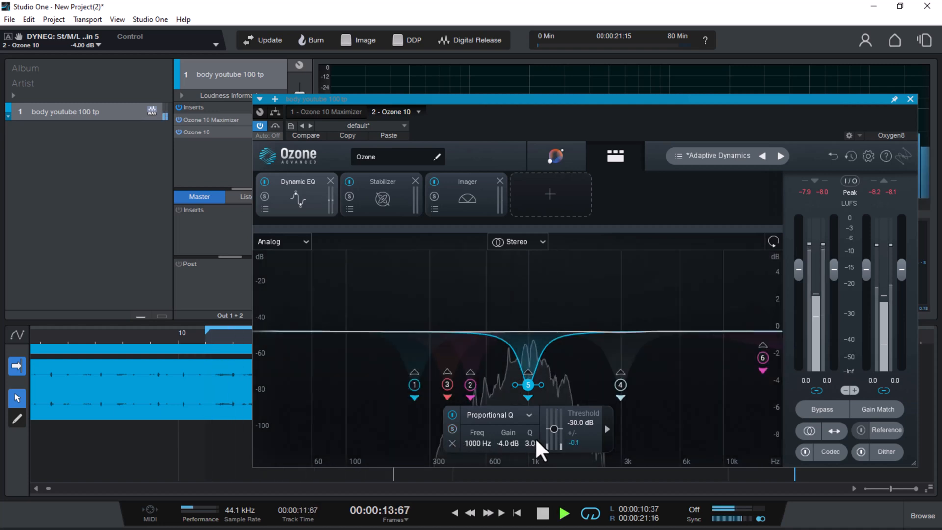
key("space")
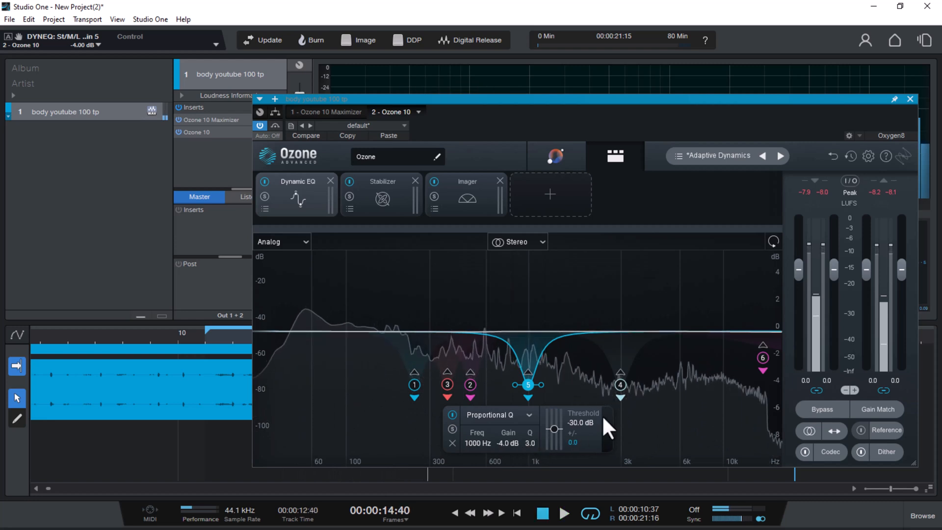
left_click(620, 385)
left_click(545, 428)
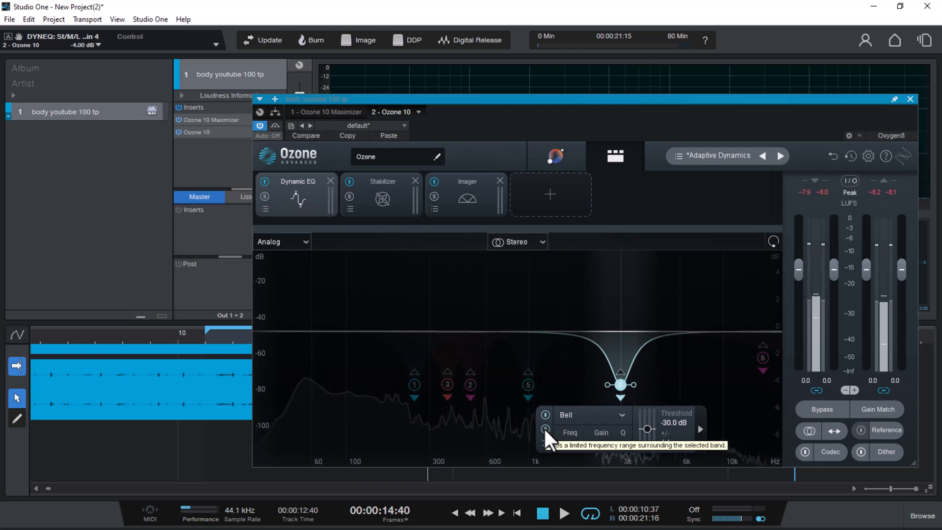
left_click(544, 428)
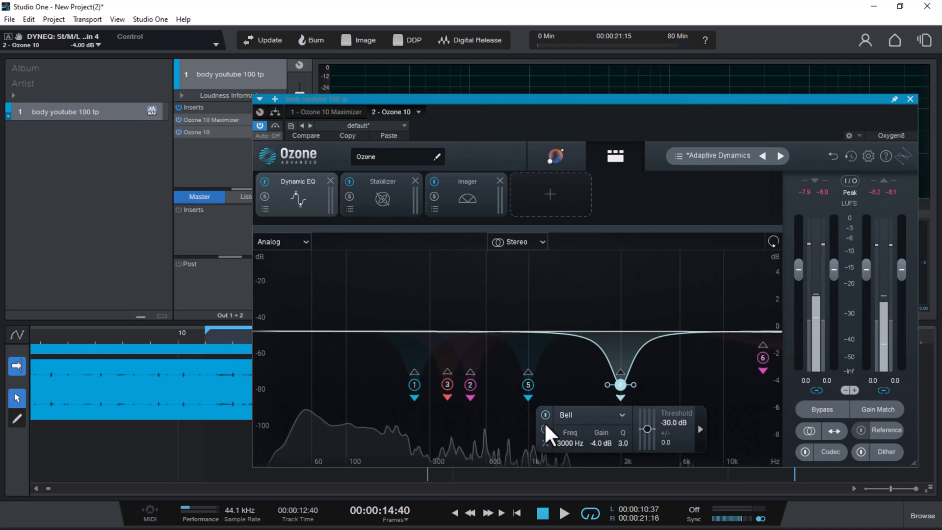
- Audition the Baxandall Treble band 6 (16000 Hz) in solo during playback and release its solo
left_click(761, 355)
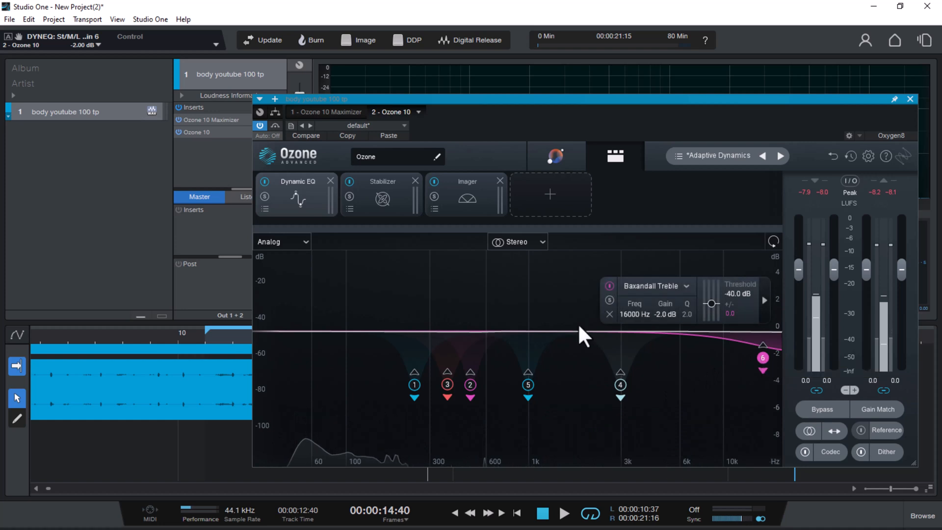
left_click(611, 300)
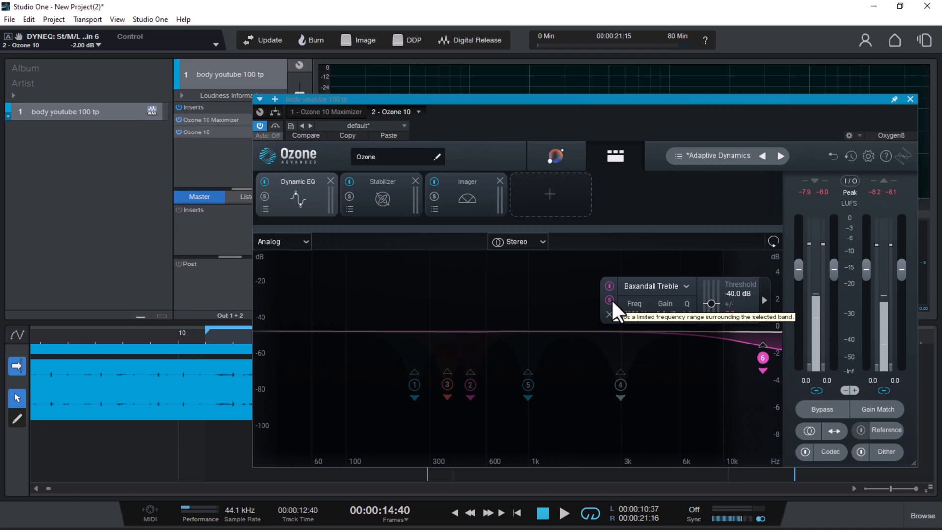
left_click(607, 299)
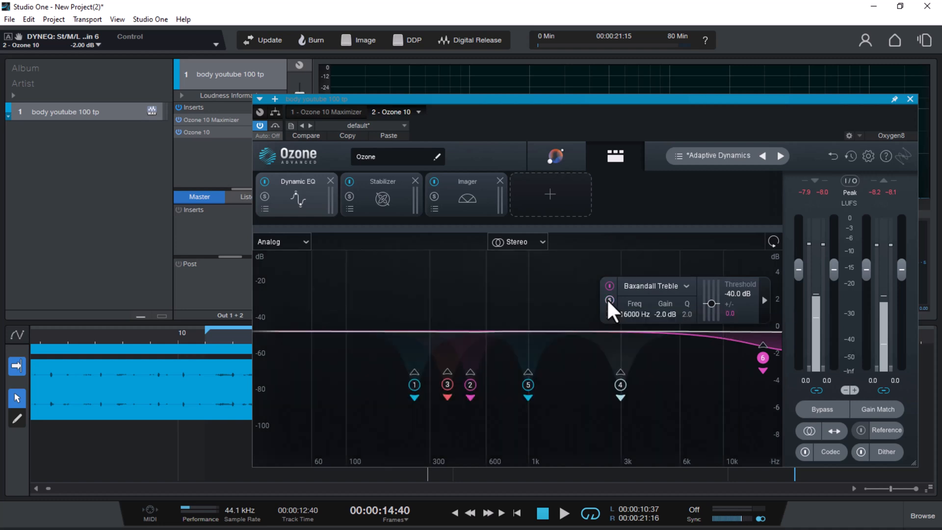
left_click(609, 299)
key("space")
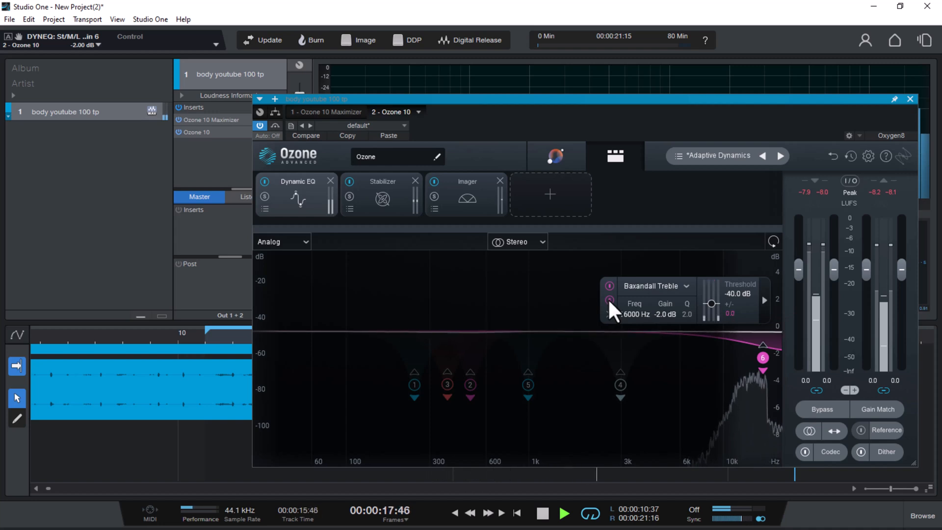
left_click(608, 299)
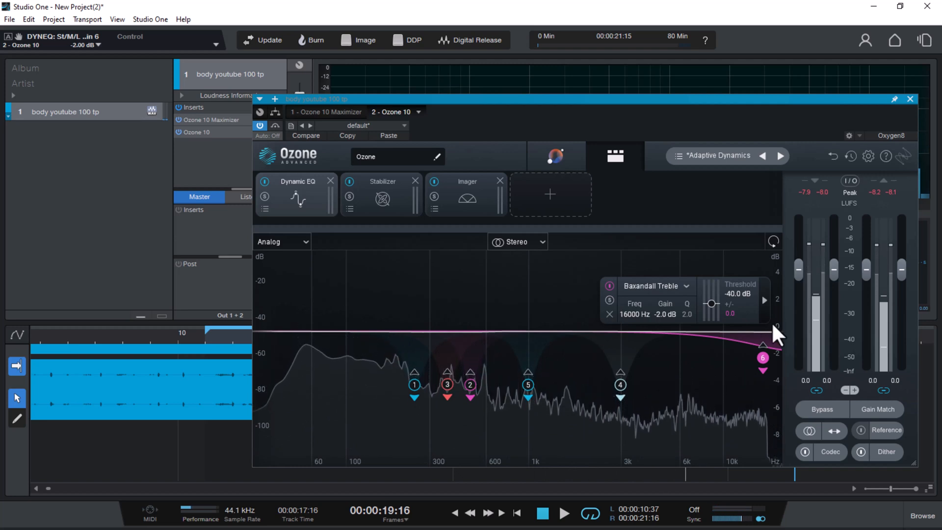
- Compare the Dynamic EQ and Stabilizer modules, playing the track briefly to watch the Stabilizer's curve
left_click(375, 198)
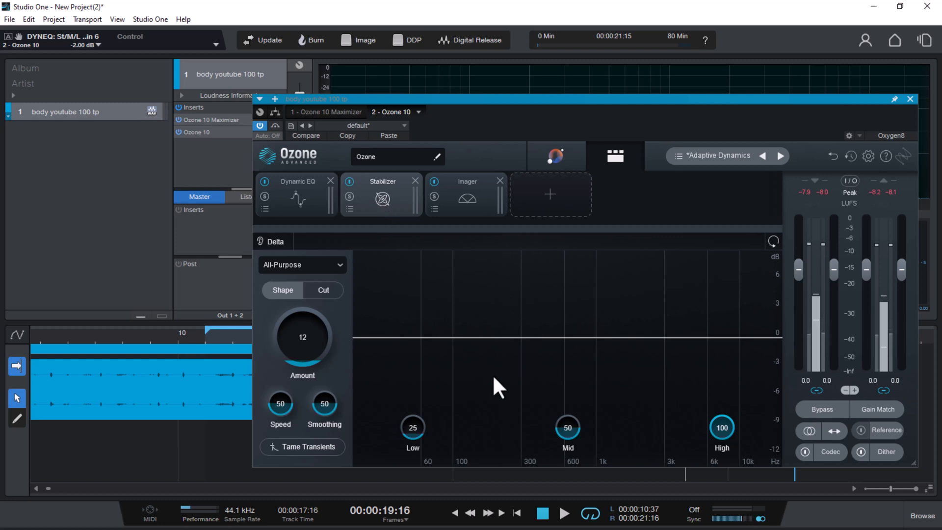
left_click(291, 206)
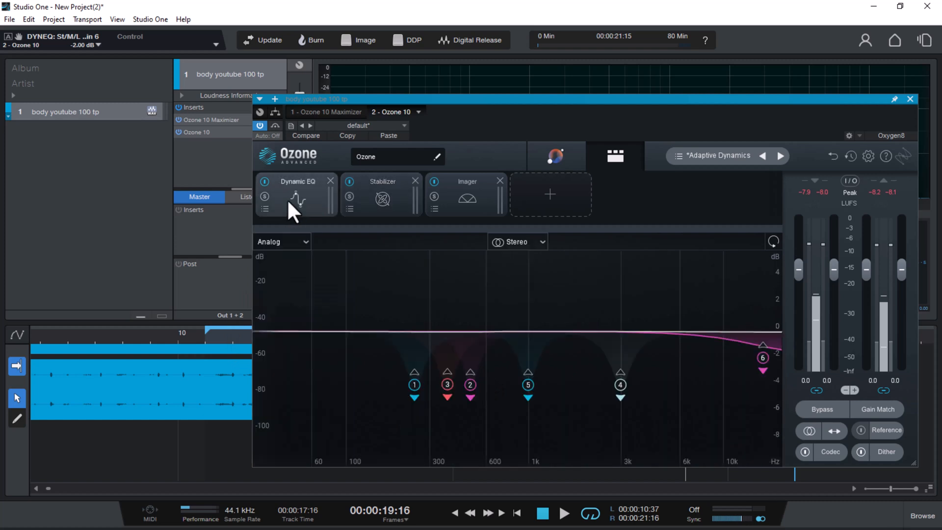
left_click(401, 194)
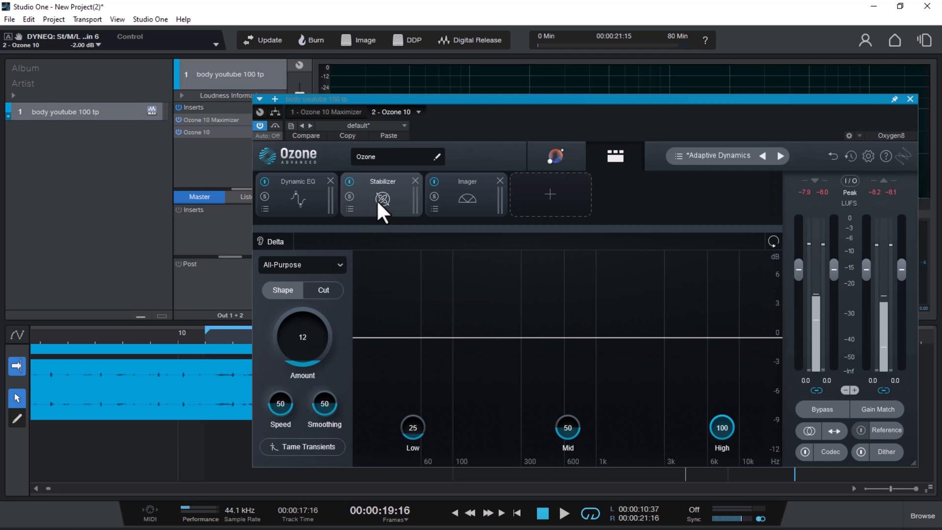
key("space")
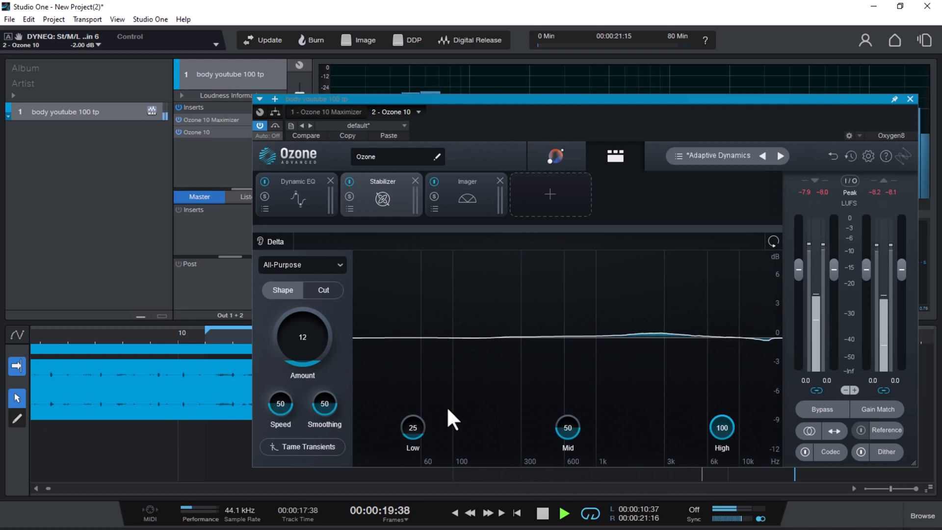
key("space")
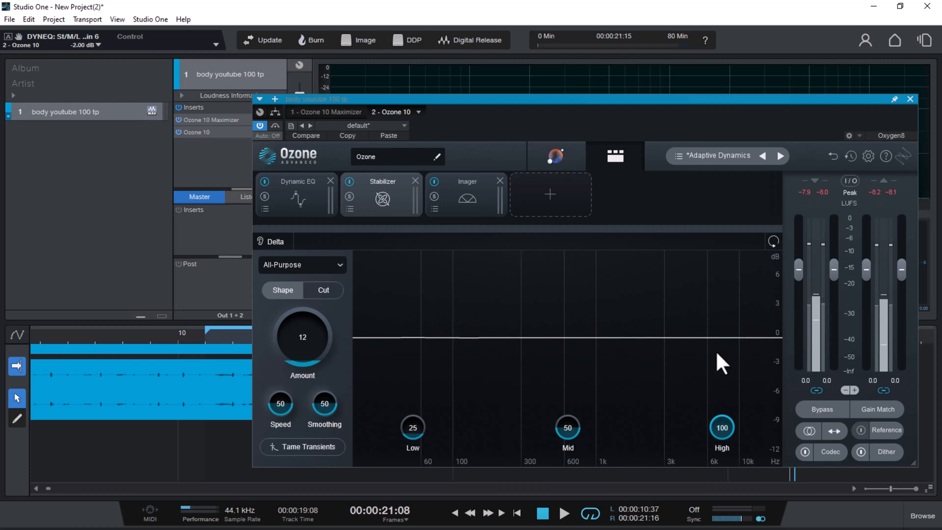
left_click(293, 198)
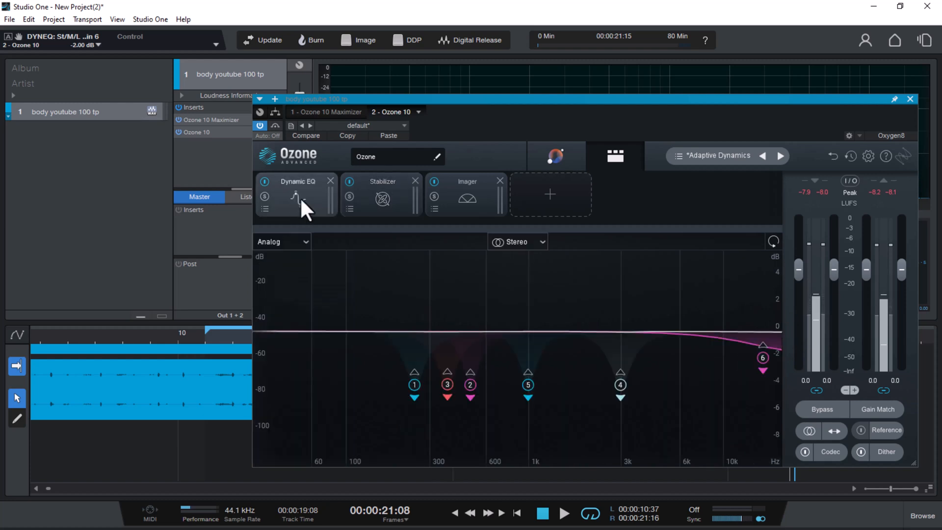
left_click(369, 197)
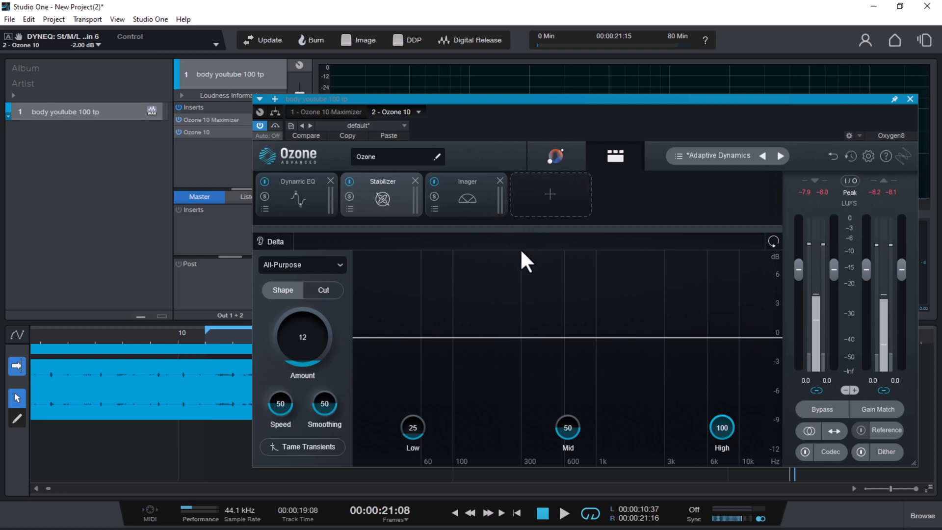
- In the Imager, set band 3's stereo width to 0 and remove the 300 Hz crossover
left_click(481, 200)
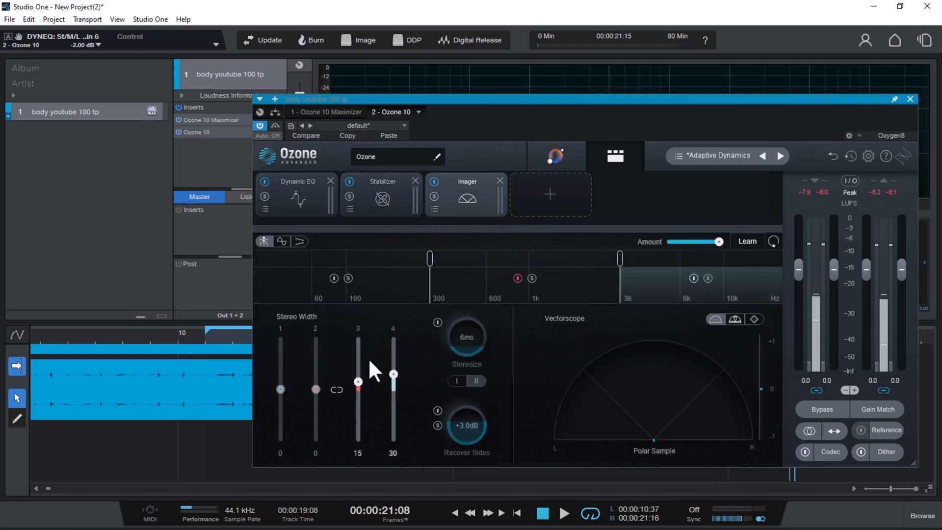
left_click_drag(358, 381, 358, 389)
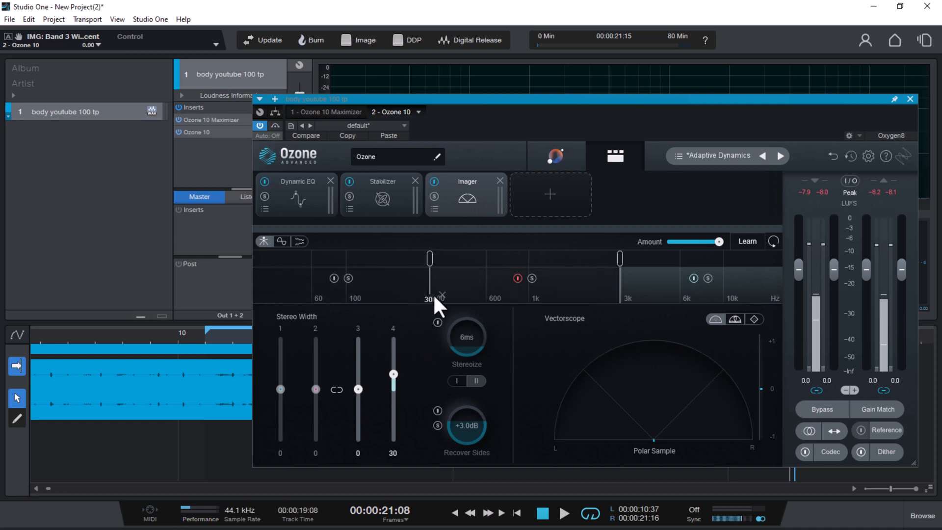
left_click(440, 295)
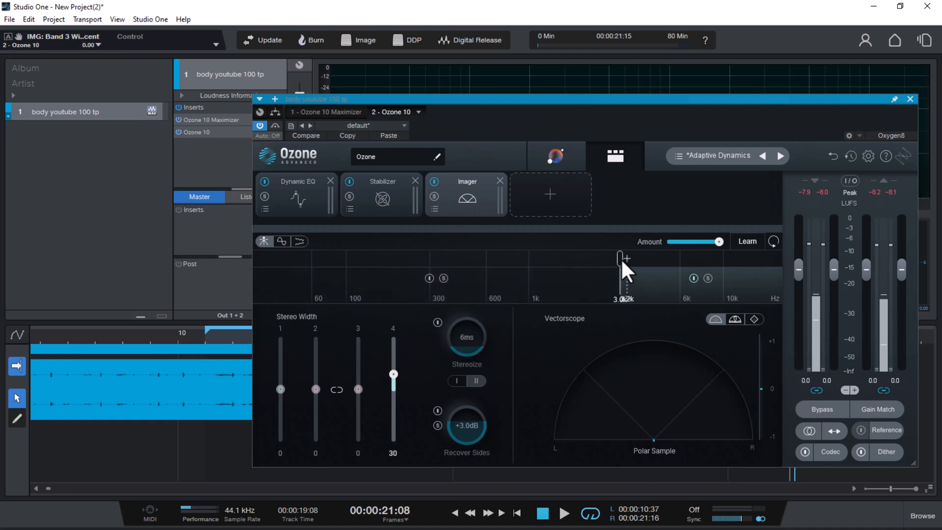
- Set the Imager's band 4 stereo width to 15 and play the track to check the stereo image in the vectorscope
mouse_move(620, 259)
left_mouse_down()
mouse_move(528, 255)
mouse_move(615, 253)
left_mouse_up()
scroll(388, 375, "down", 5)
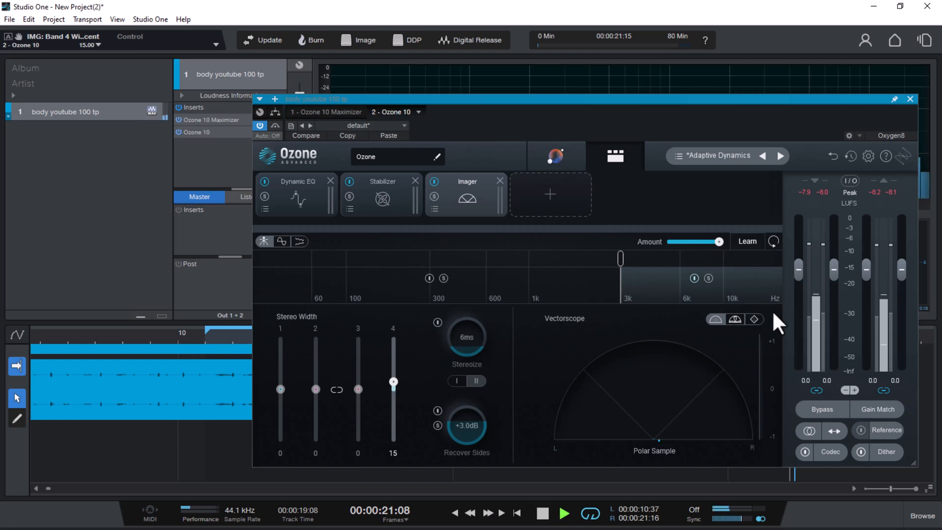
key("space")
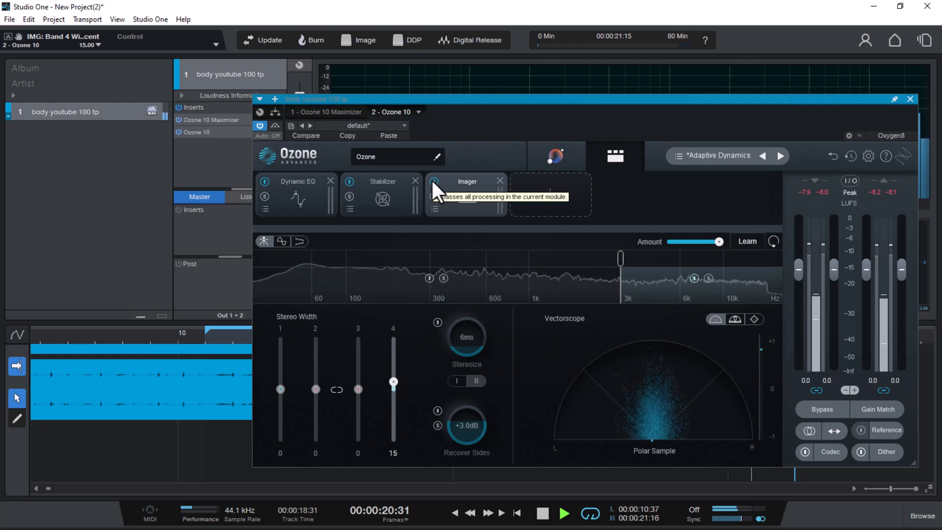
key("space")
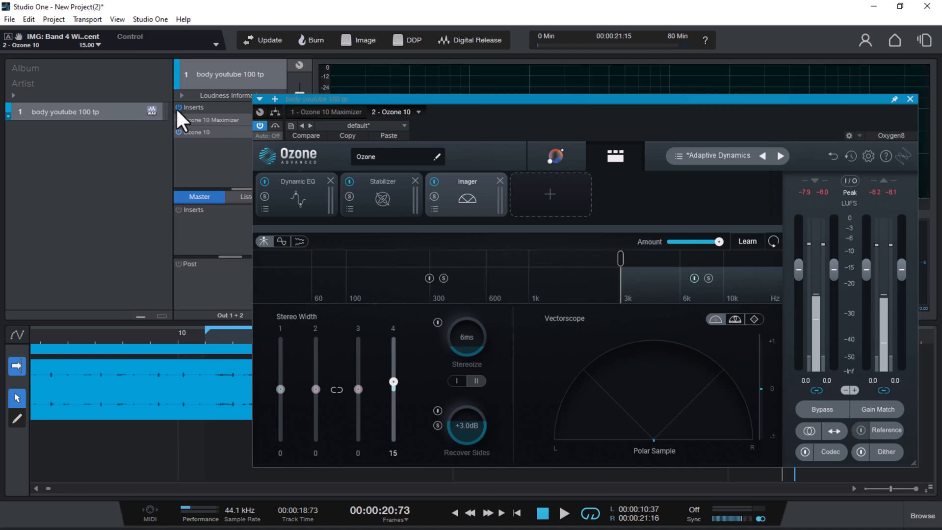
- Play the looped track with all inserts switched off and on in turn to compare unprocessed and processed sound
left_click(177, 107)
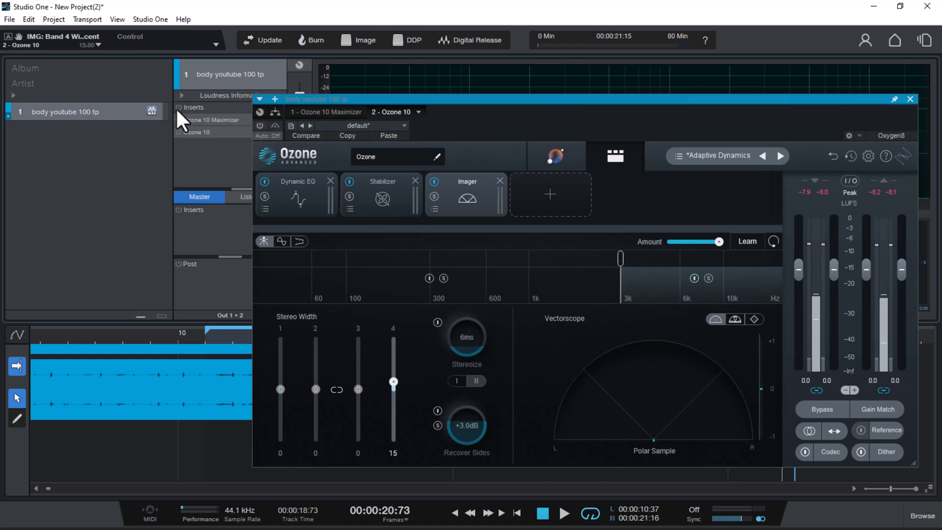
key("space")
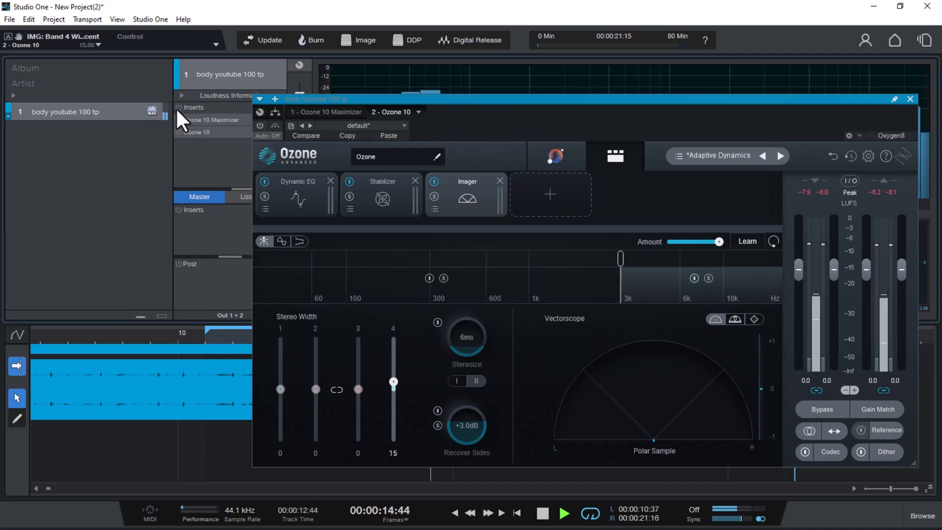
left_click(178, 107)
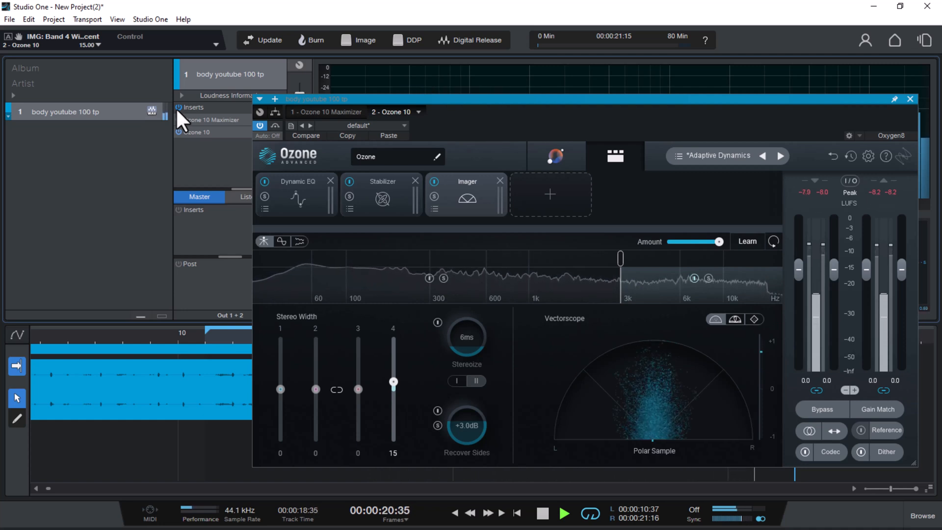
left_click(176, 108)
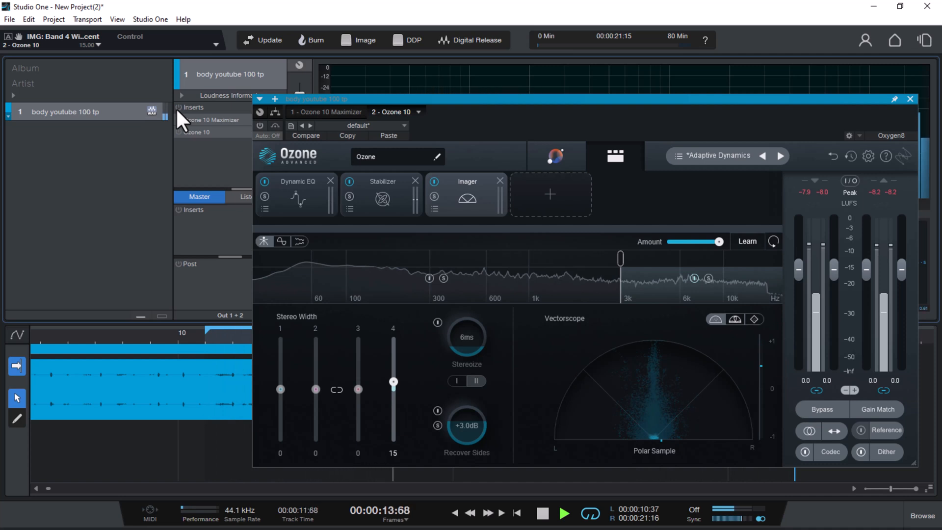
left_click(175, 108)
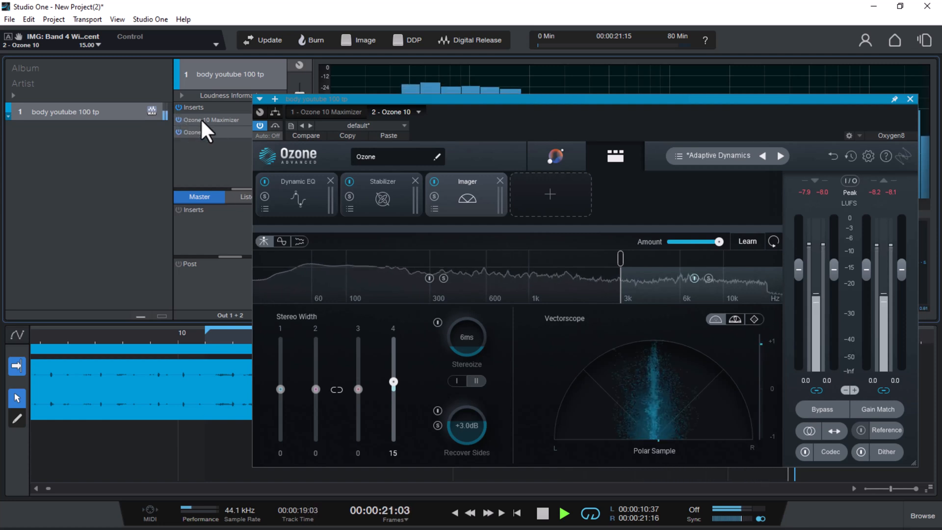
key("space")
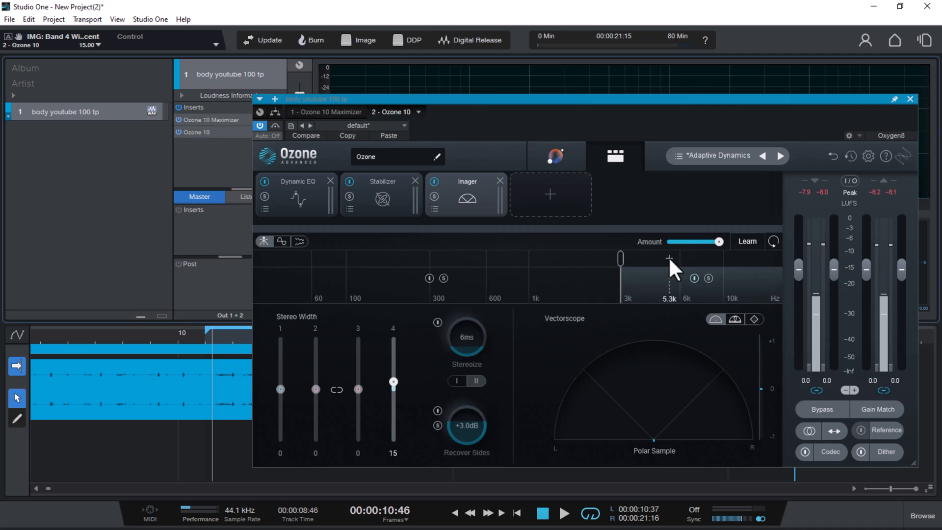
- Add a Maximizer module after the Imager with a 0.0 dB threshold, IRC II mode and a Character of 1.00
left_click(544, 198)
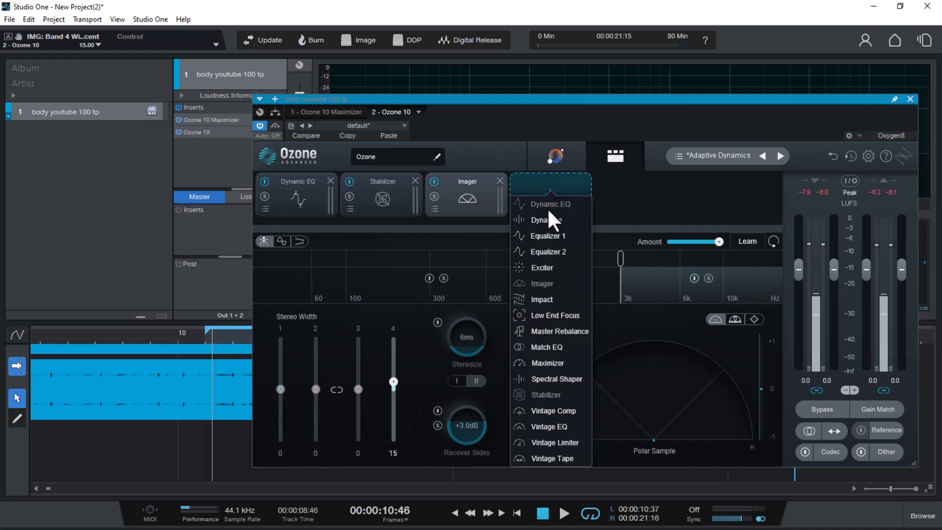
left_click(554, 363)
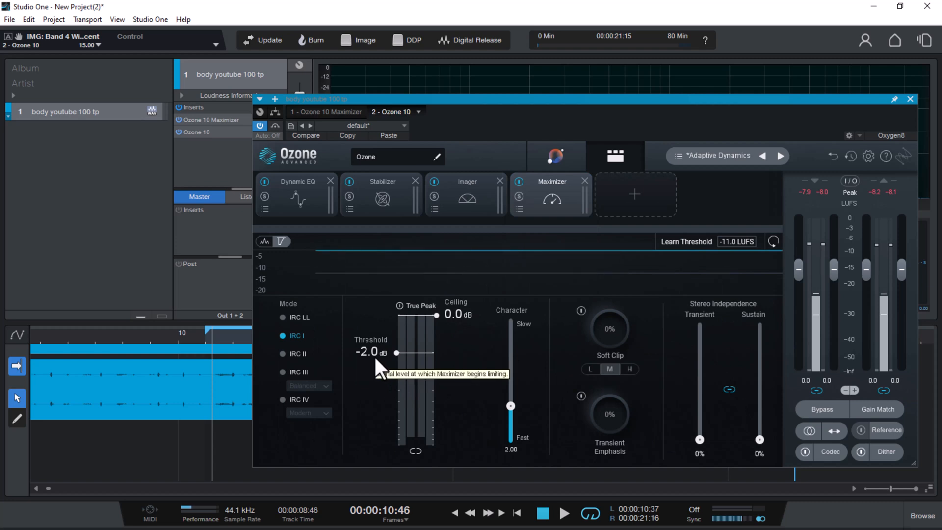
scroll(376, 358, "up", 4)
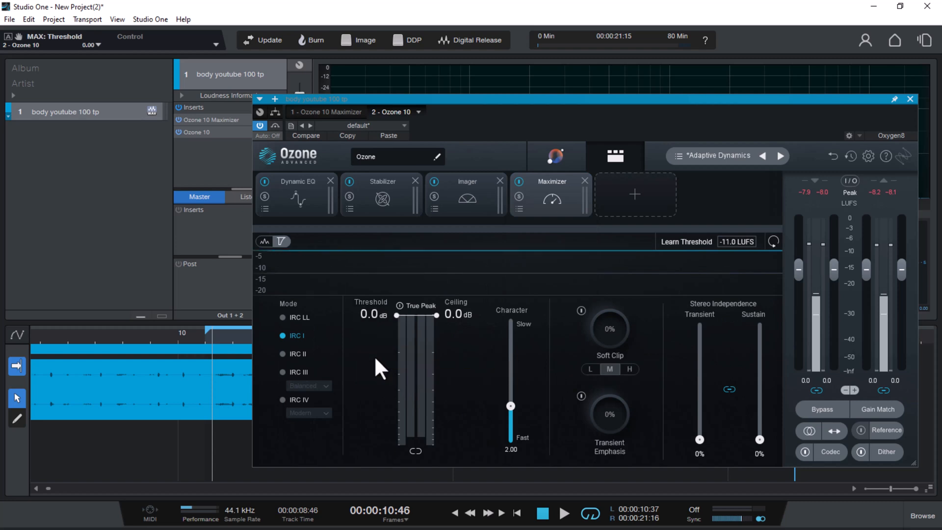
left_click(290, 354)
scroll(513, 405, "down", 2)
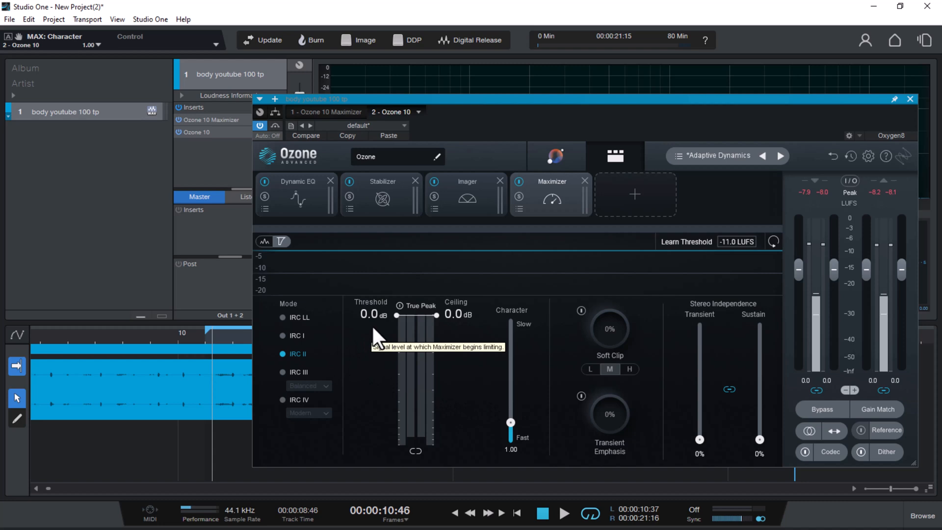
- Learn the Maximizer's threshold from the playing track with the target at -11.0 LUFS, and stop playback
left_click(690, 243)
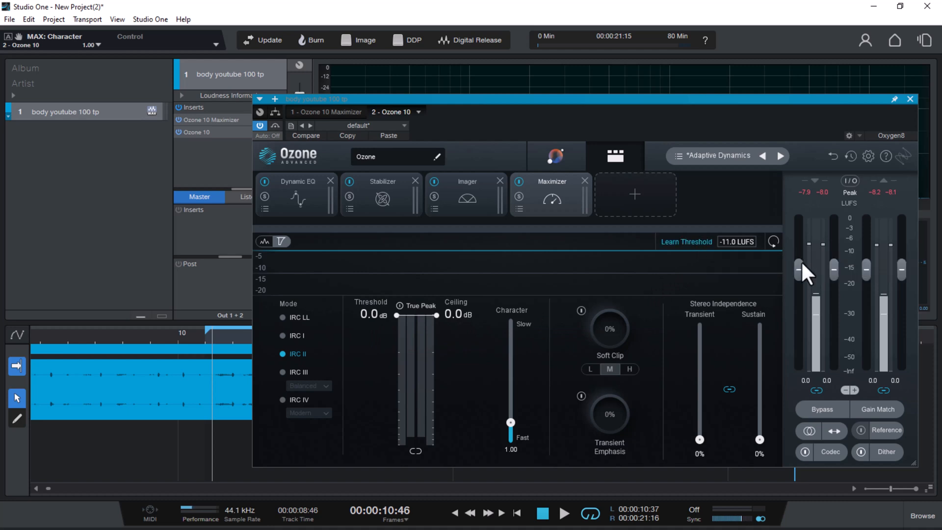
key("space")
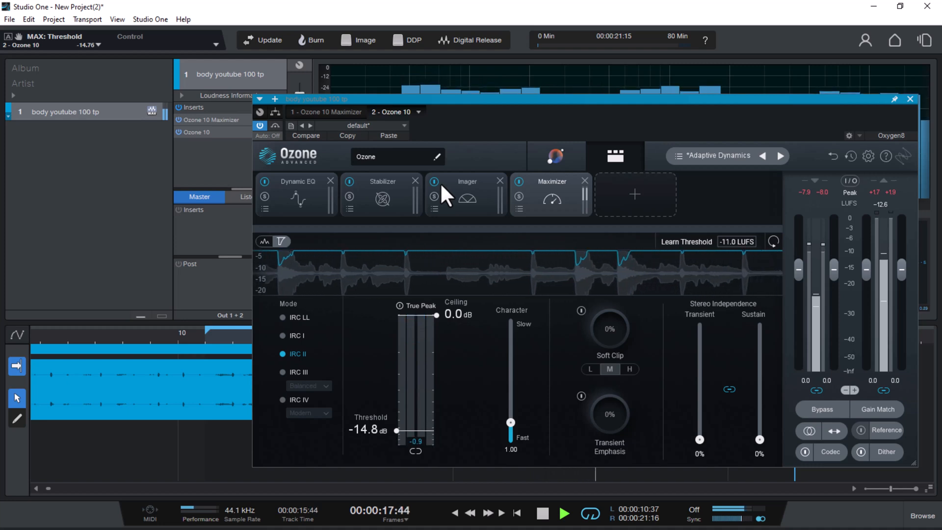
key("space")
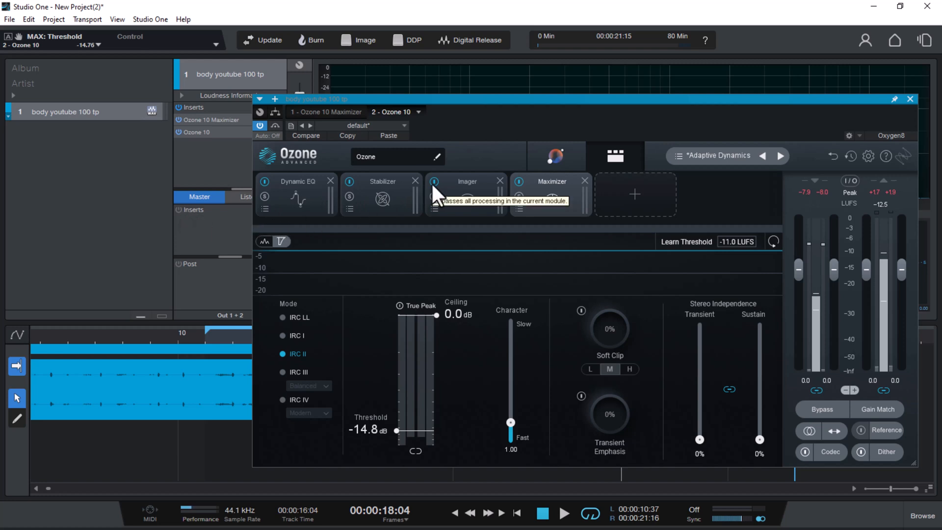
- During playback, bypass the Imager, Stabilizer and Dynamic EQ and re-enable them to hear the Maximizer with and without them
key("space")
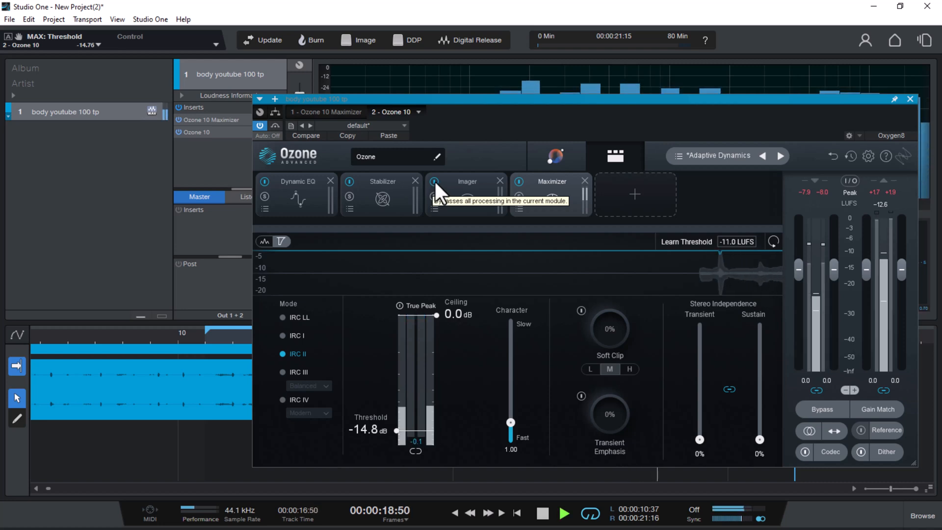
left_click(435, 181)
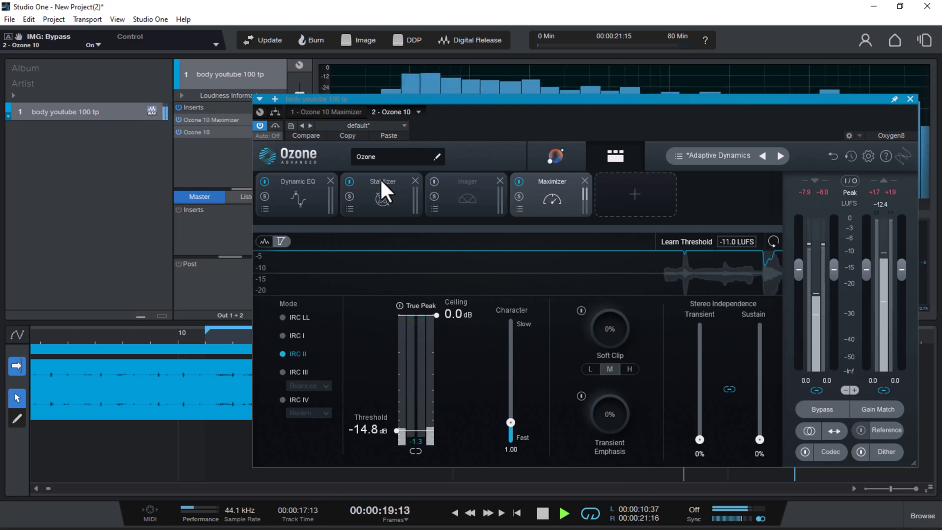
left_click(265, 181)
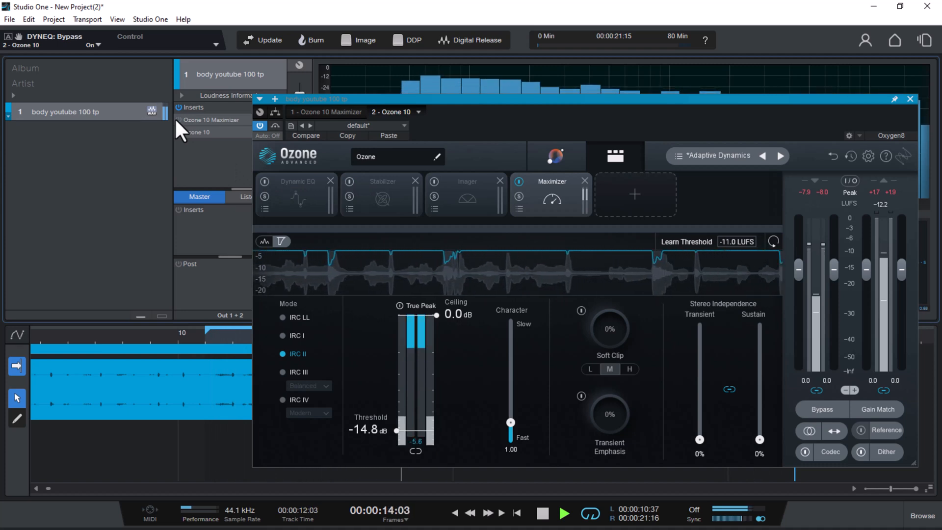
left_click(264, 181)
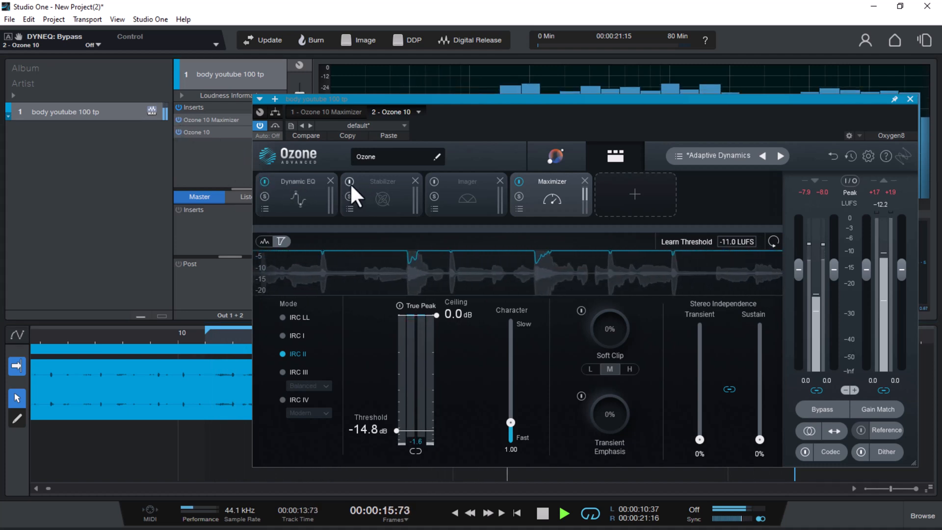
left_click(349, 181)
left_click(434, 181)
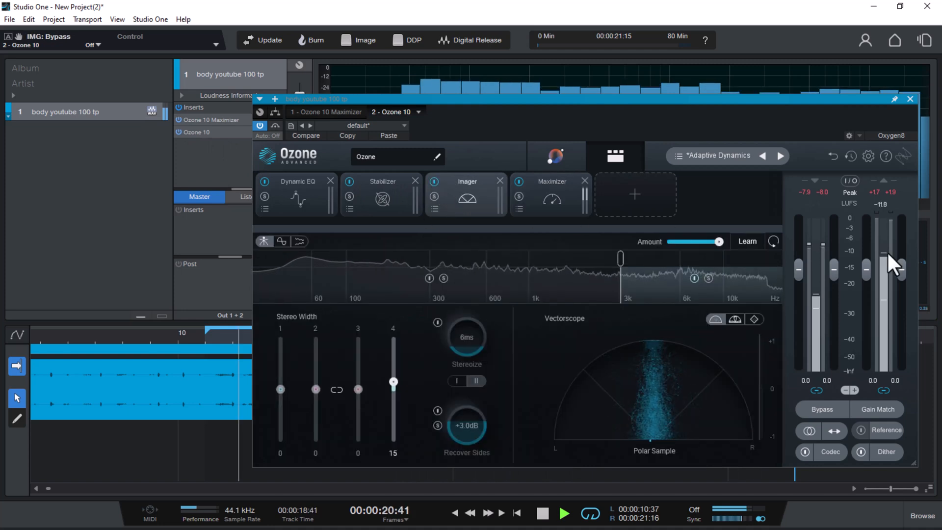
- Compare the playing track using Gain Match and the global bypass, leaving both switched off
left_click(869, 410)
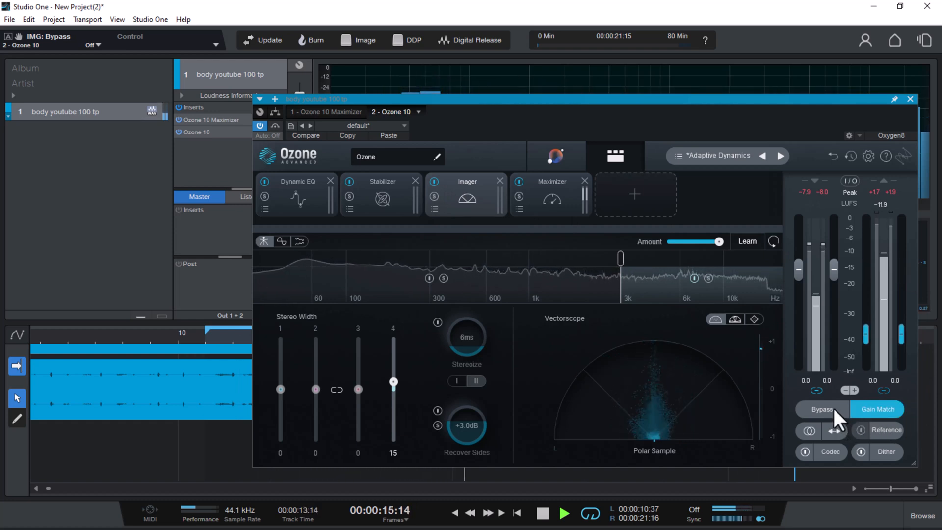
left_click(832, 406)
left_click(871, 407)
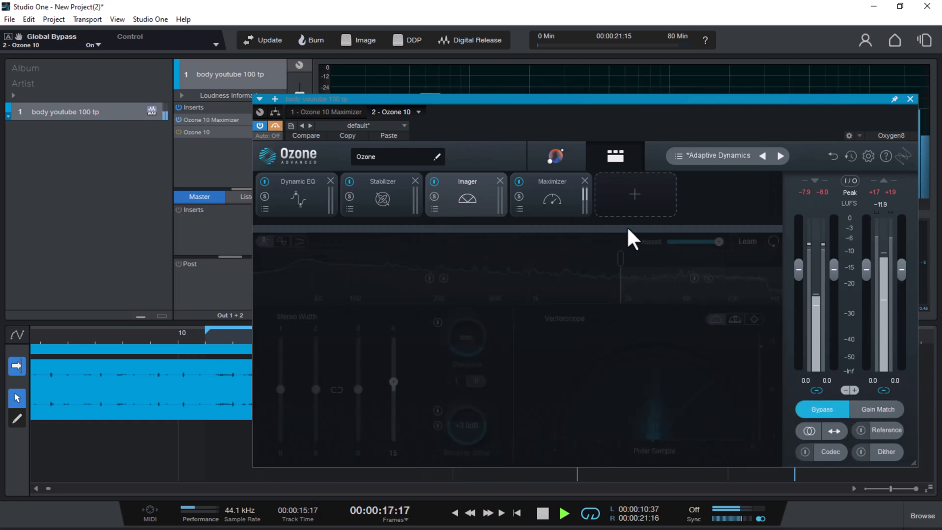
left_click(826, 407)
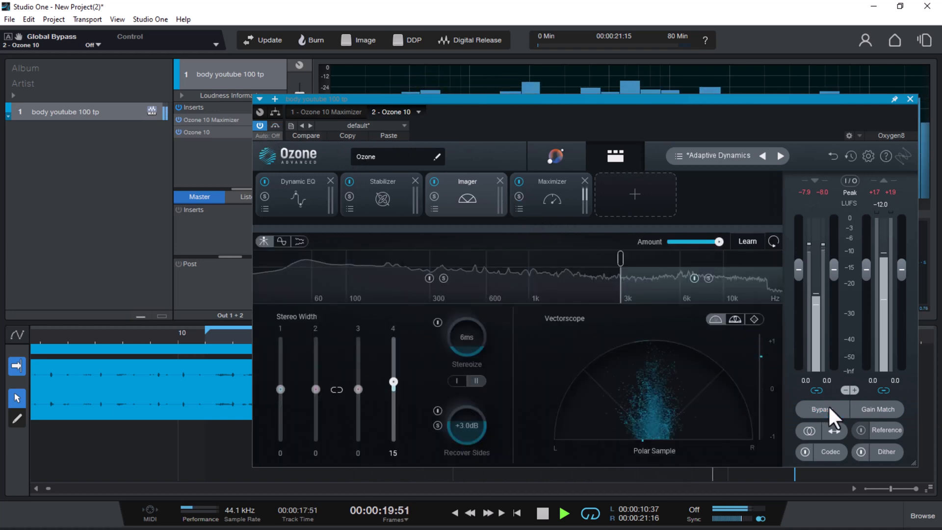
- Bypass and re-enable the Maximizer, Imager, Stabilizer and Dynamic EQ to compare their effect, and stop playback
left_click(519, 181)
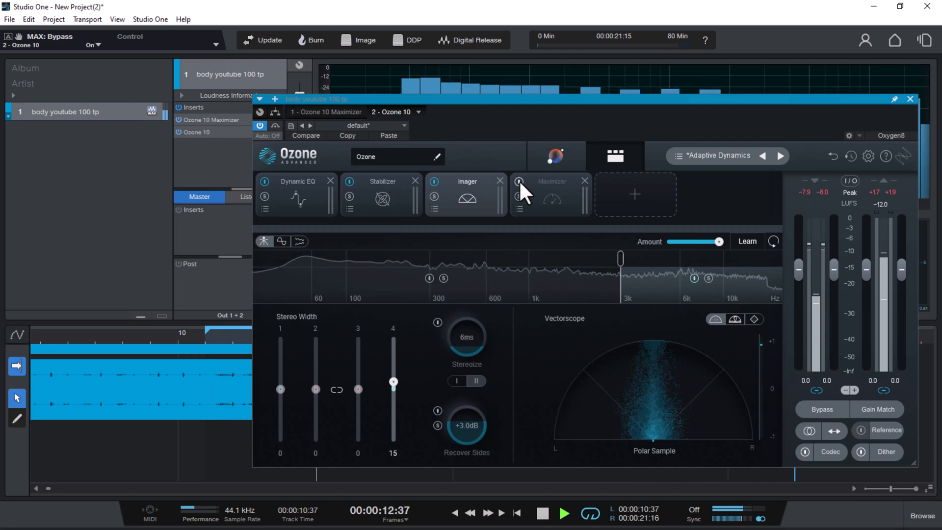
left_click(519, 181)
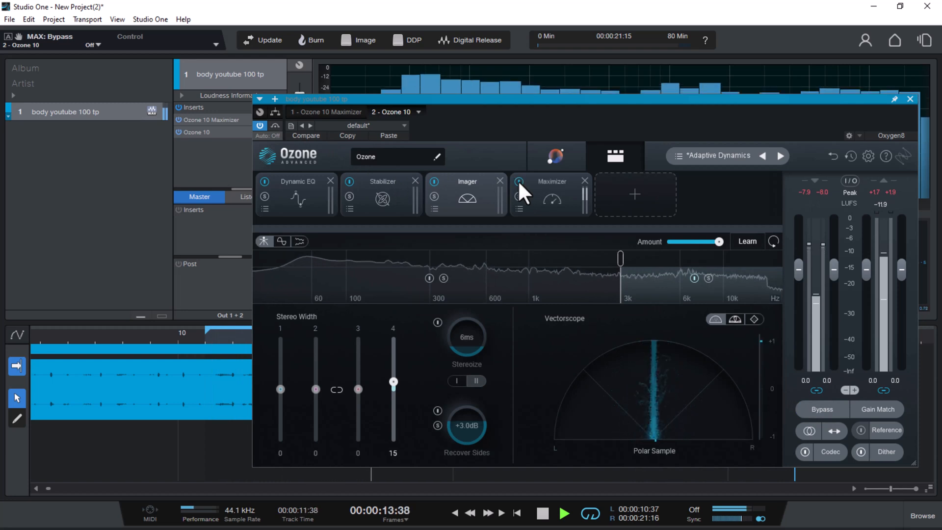
left_click(433, 181)
left_click(349, 181)
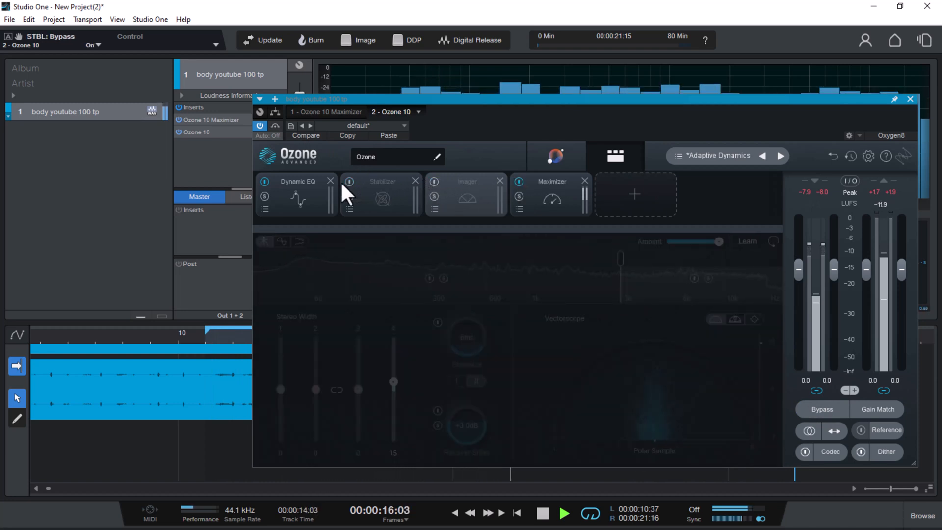
left_click(263, 181)
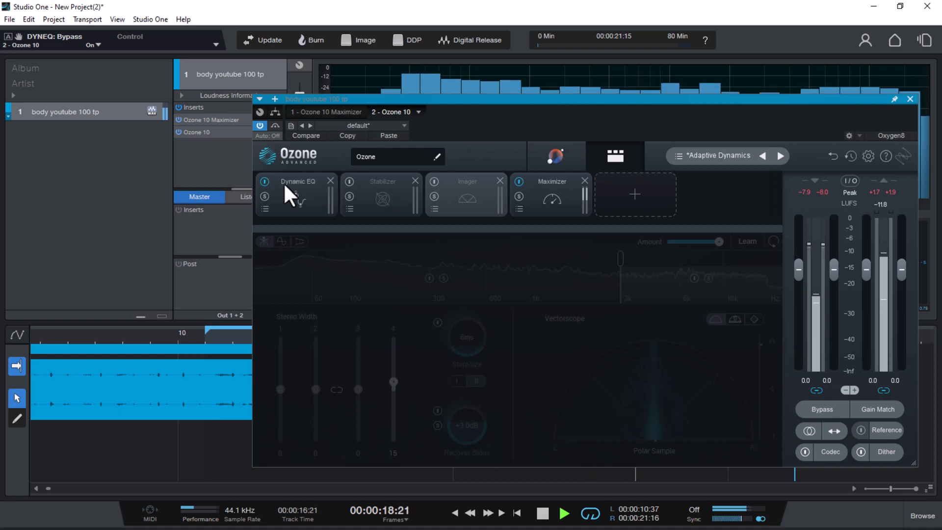
left_click(346, 179)
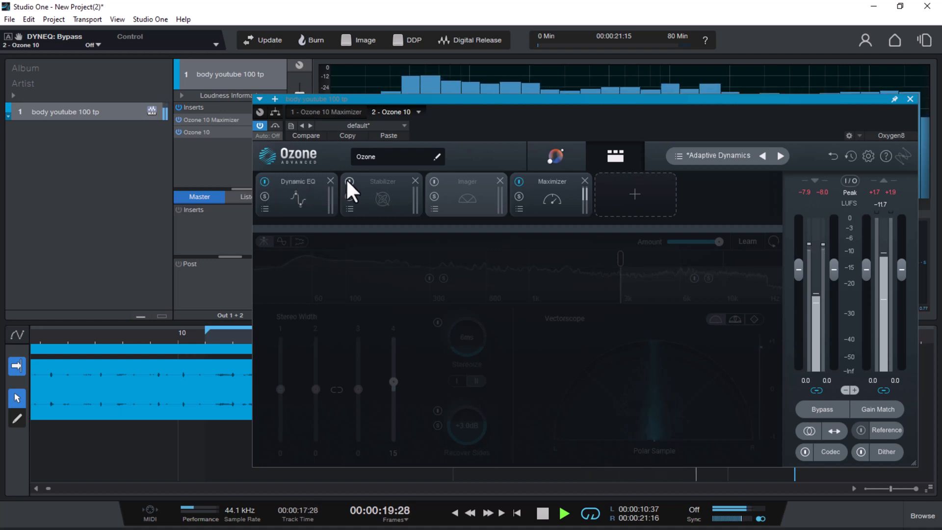
left_click(435, 181)
key("space")
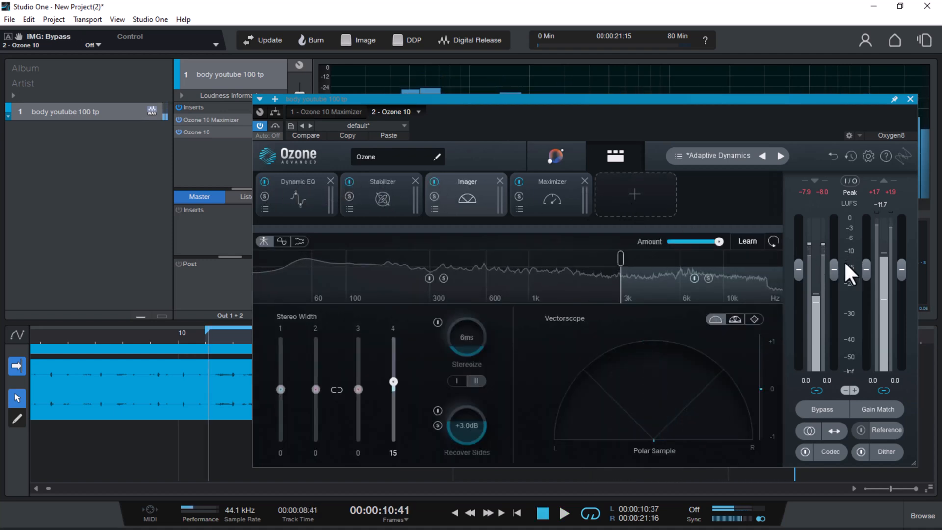